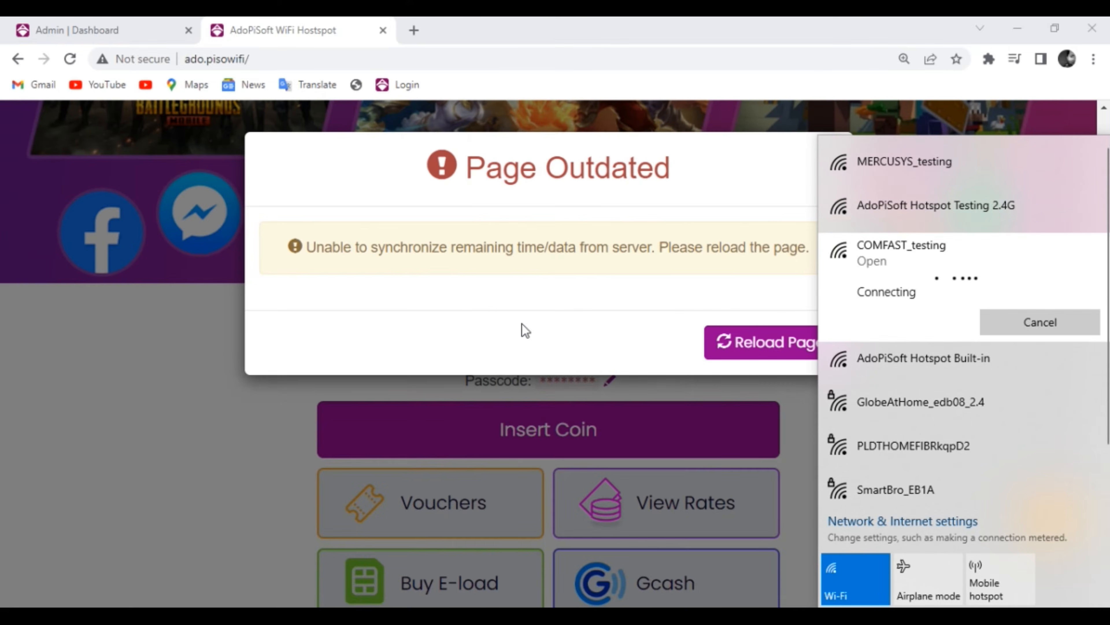
- Return to the captive portal page after joining COMFAST_testing and scroll down to review it
{"action": "left_click", "coordinate": [496, 391]}
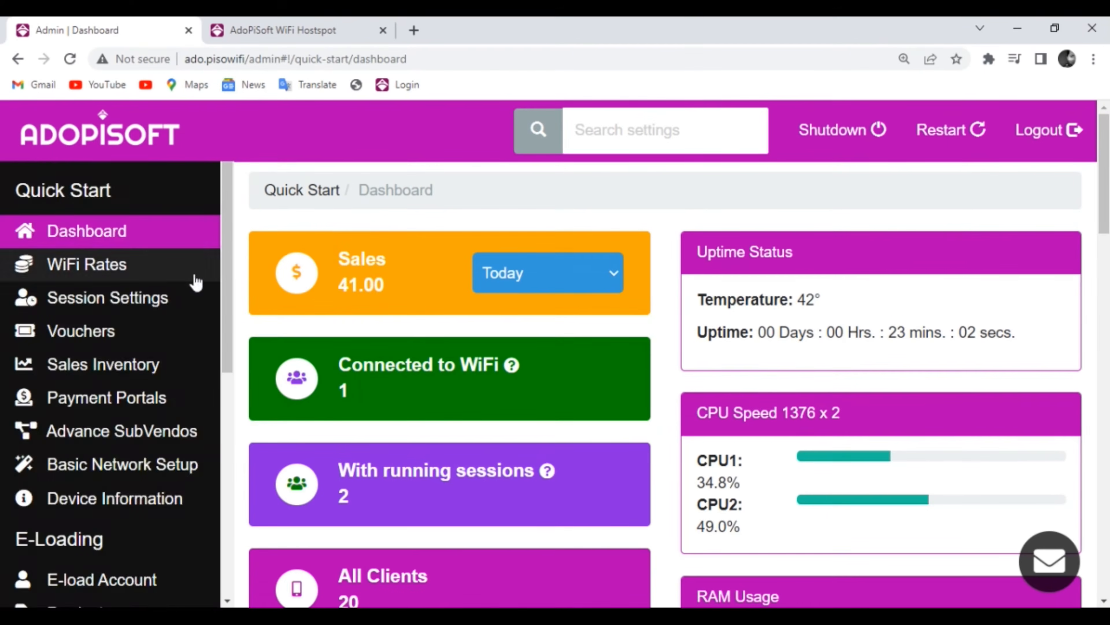
{"action": "scroll", "coordinate": [131, 395], "scroll_direction": "down", "scroll_amount": 3}
{"action": "scroll", "coordinate": [131, 395], "scroll_direction": "down", "scroll_amount": 6}
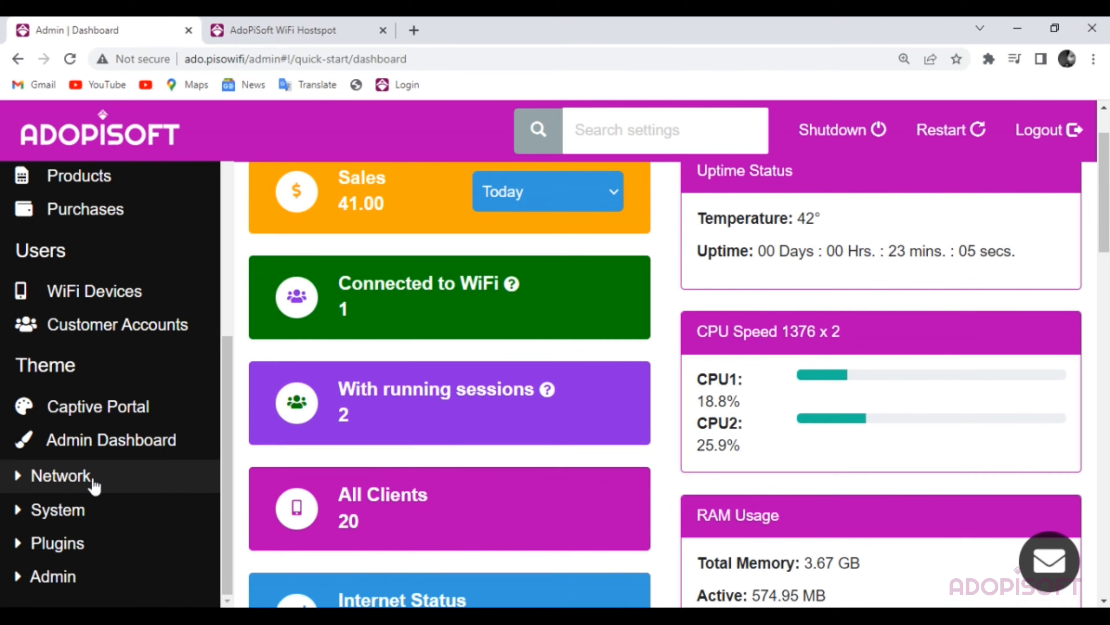
- Open the Network Interfaces page from the Network sidebar section
{"action": "left_click", "coordinate": [70, 476]}
{"action": "scroll", "coordinate": [87, 473], "scroll_direction": "down", "scroll_amount": 4}
{"action": "left_click", "coordinate": [96, 350]}
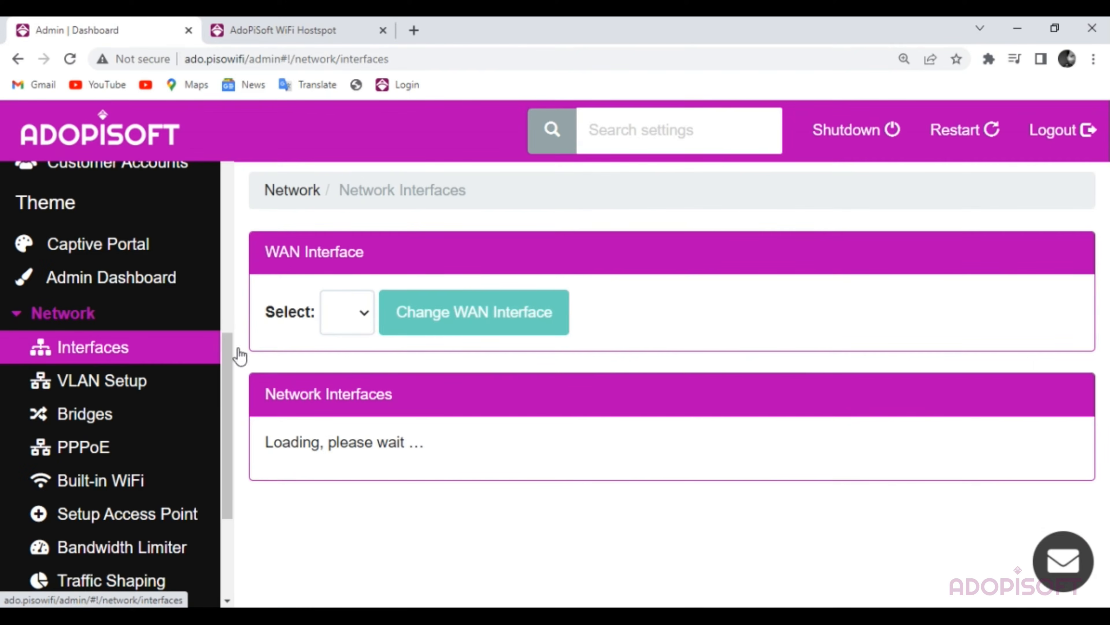
{"action": "scroll", "coordinate": [831, 288], "scroll_direction": "down", "scroll_amount": 5}
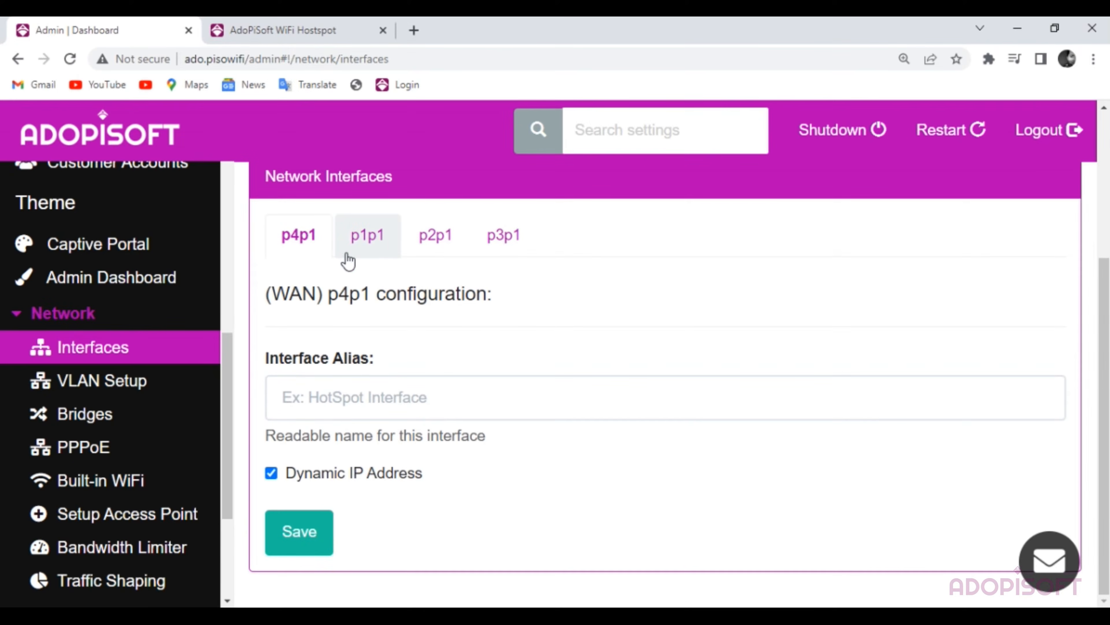
- Compare the p1p1 and p2p1 interface configurations against WAN p4p1
{"action": "left_click", "coordinate": [369, 245]}
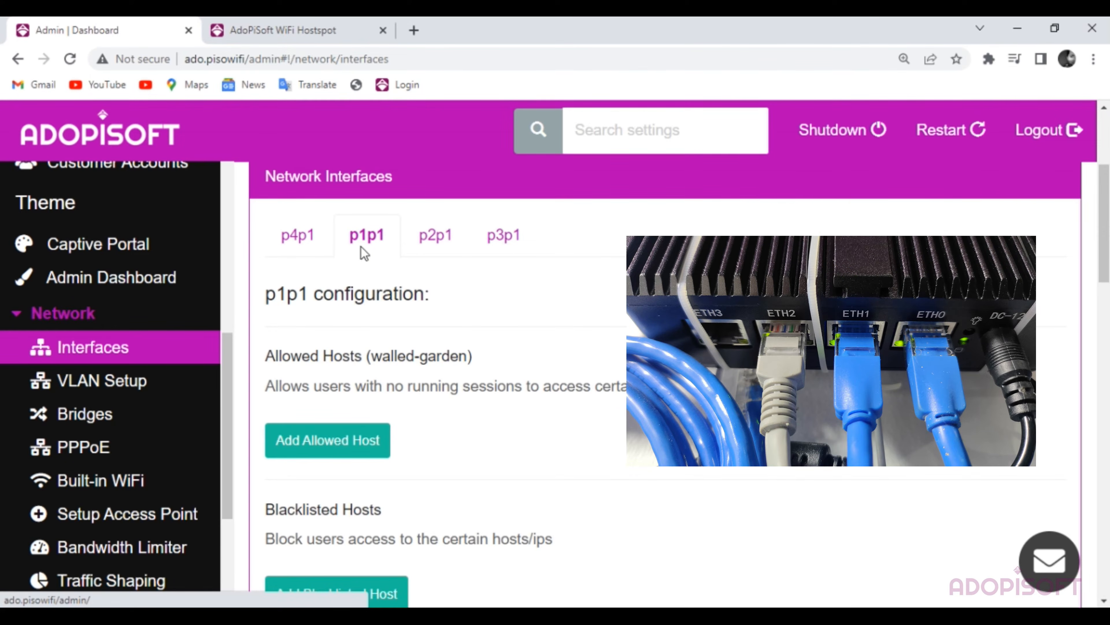
{"action": "left_click", "coordinate": [299, 244]}
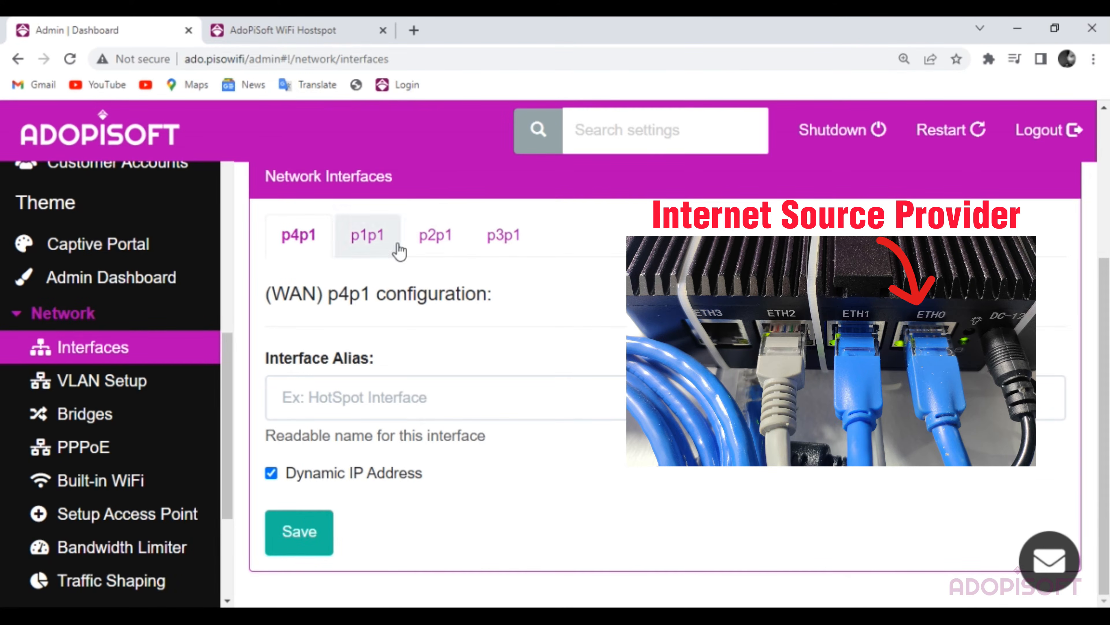
{"action": "left_click", "coordinate": [371, 238]}
{"action": "left_click", "coordinate": [434, 237]}
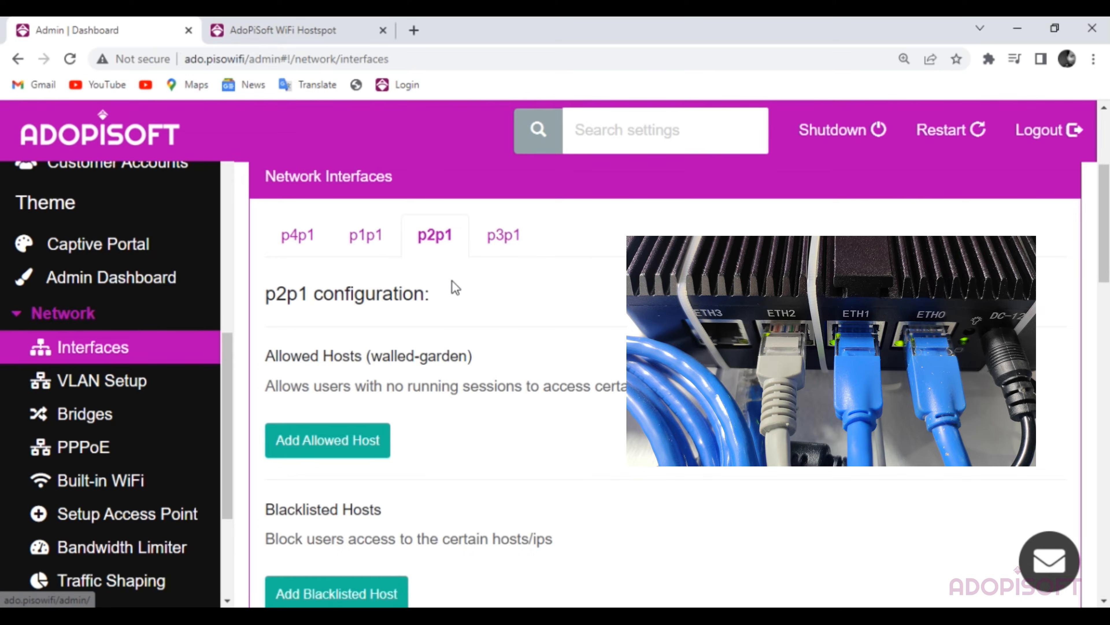
{"action": "scroll", "coordinate": [450, 337], "scroll_direction": "down", "scroll_amount": 5}
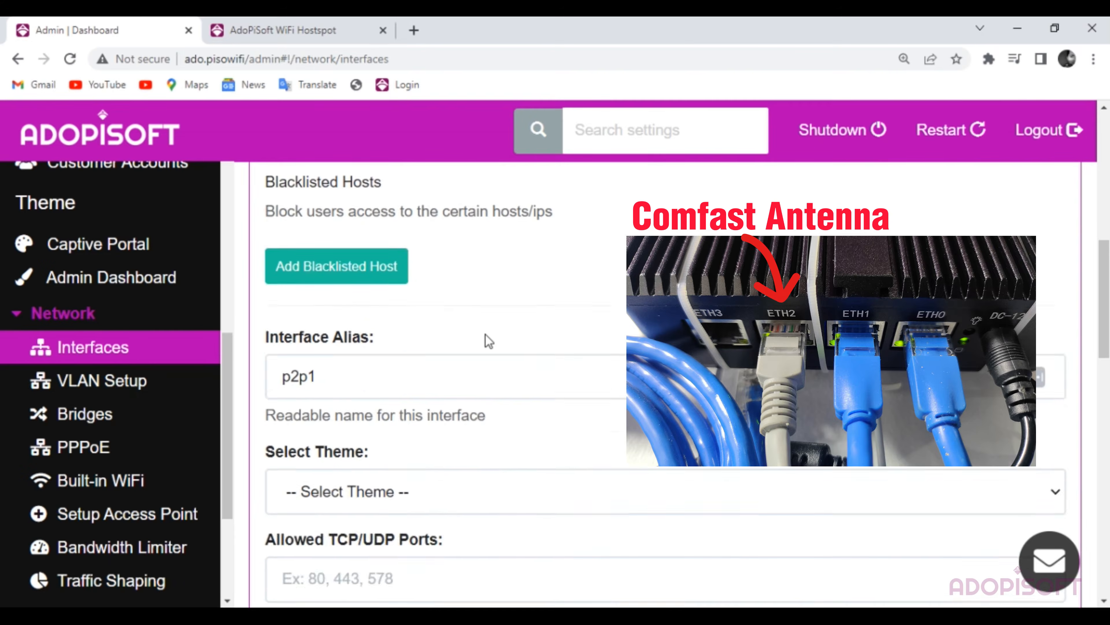
{"action": "scroll", "coordinate": [432, 338], "scroll_direction": "down", "scroll_amount": 2}
{"action": "scroll", "coordinate": [623, 331], "scroll_direction": "up", "scroll_amount": 10}
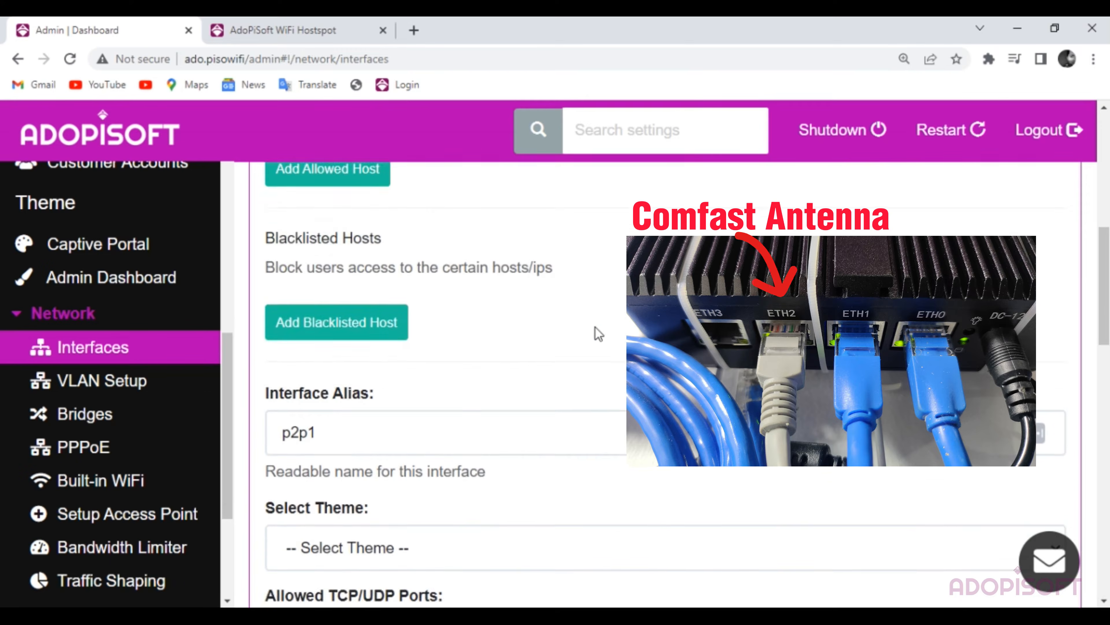
{"action": "scroll", "coordinate": [437, 314], "scroll_direction": "up", "scroll_amount": 2}
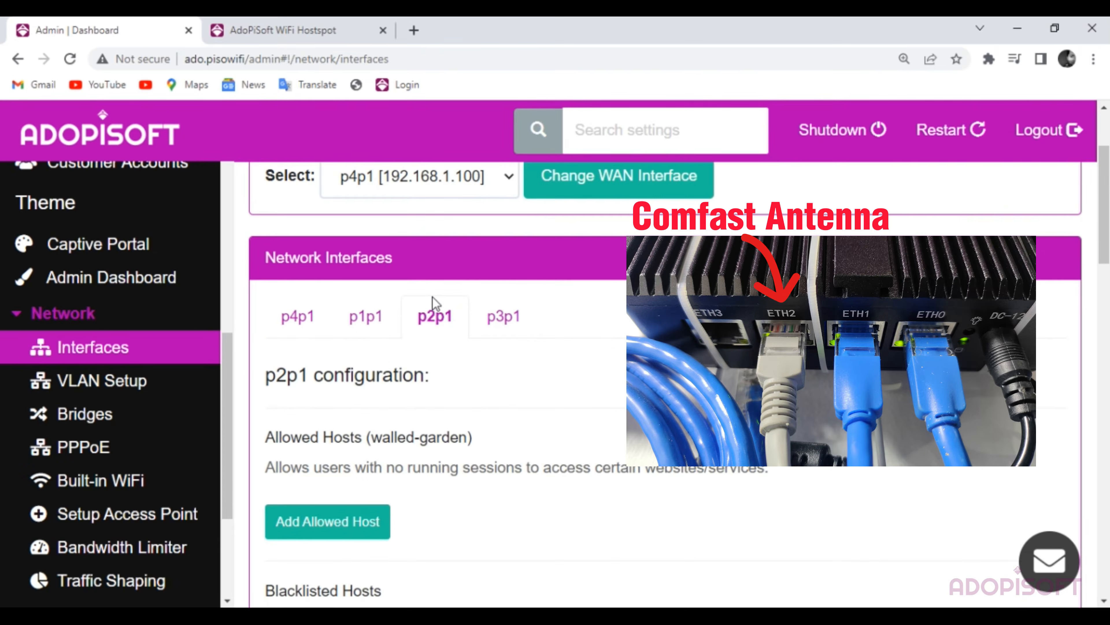
- Step through the p3p1, p2p1 and p1p1 tabs, ending on the WAN p4p1 settings
{"action": "left_click", "coordinate": [504, 316]}
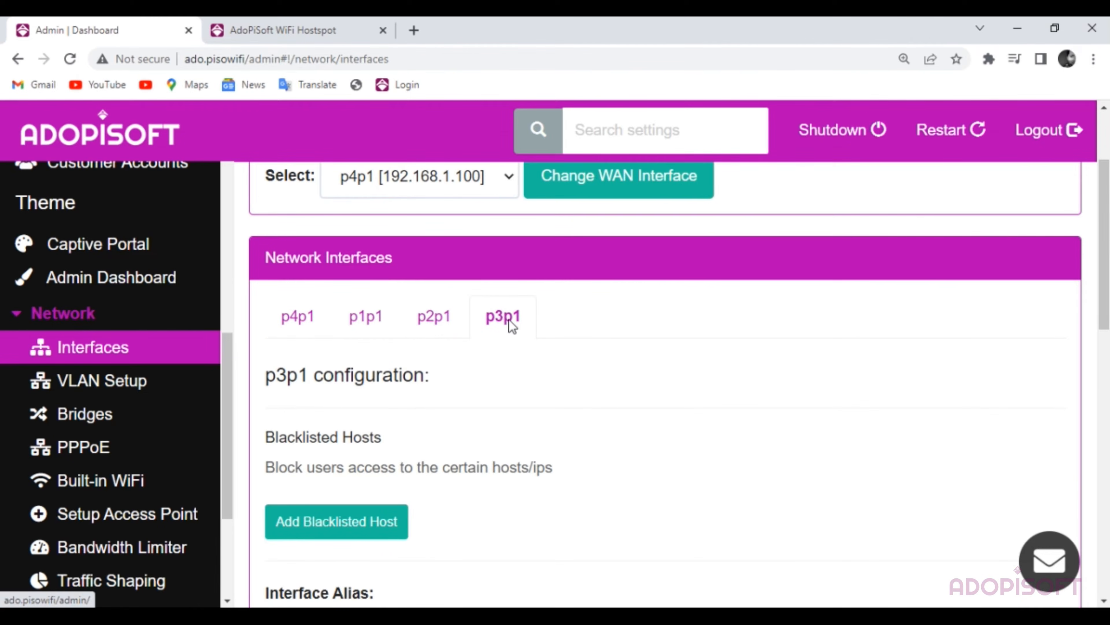
{"action": "left_click", "coordinate": [436, 324]}
{"action": "left_click", "coordinate": [366, 325]}
{"action": "left_click", "coordinate": [309, 326]}
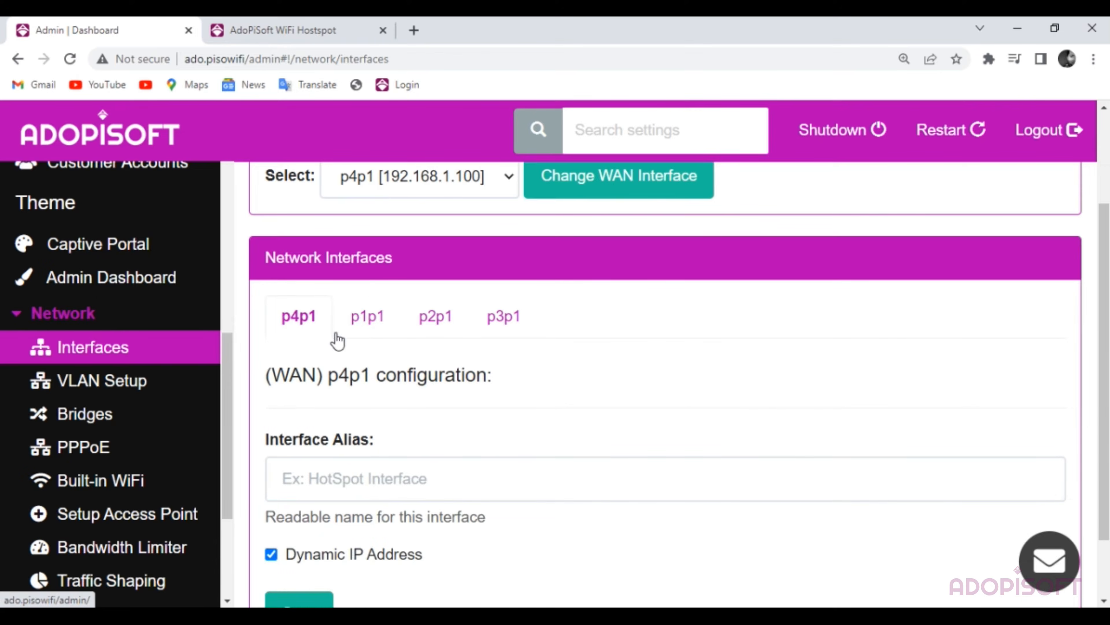
{"action": "scroll", "coordinate": [395, 338], "scroll_direction": "down", "scroll_amount": 2}
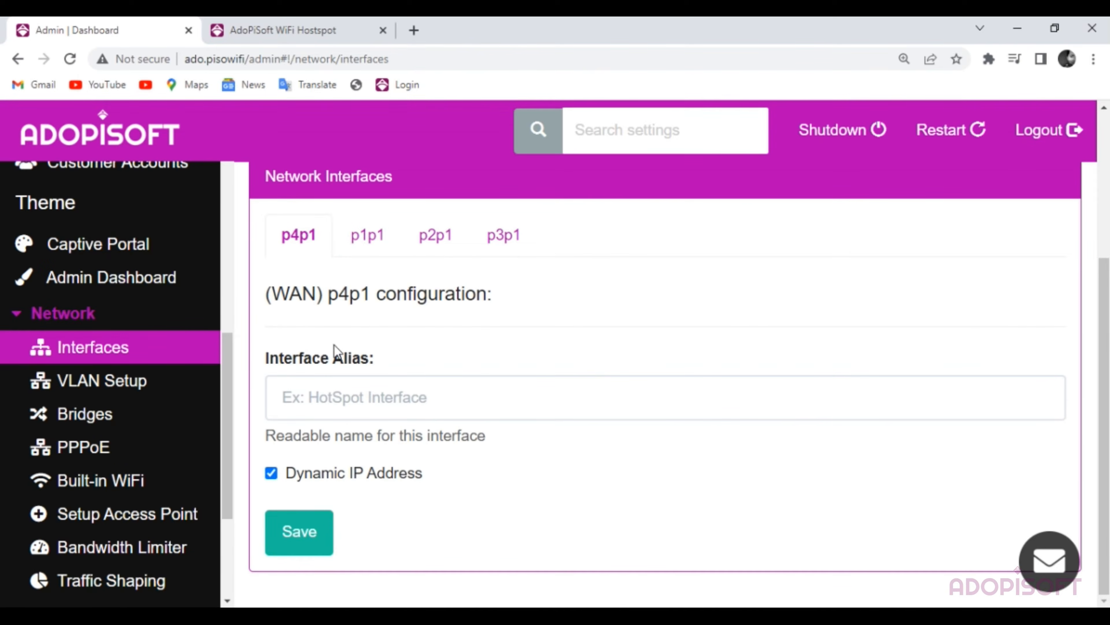
- Show the p1p1 interface configuration and check the available Wi-Fi networks
{"action": "left_click", "coordinate": [372, 247]}
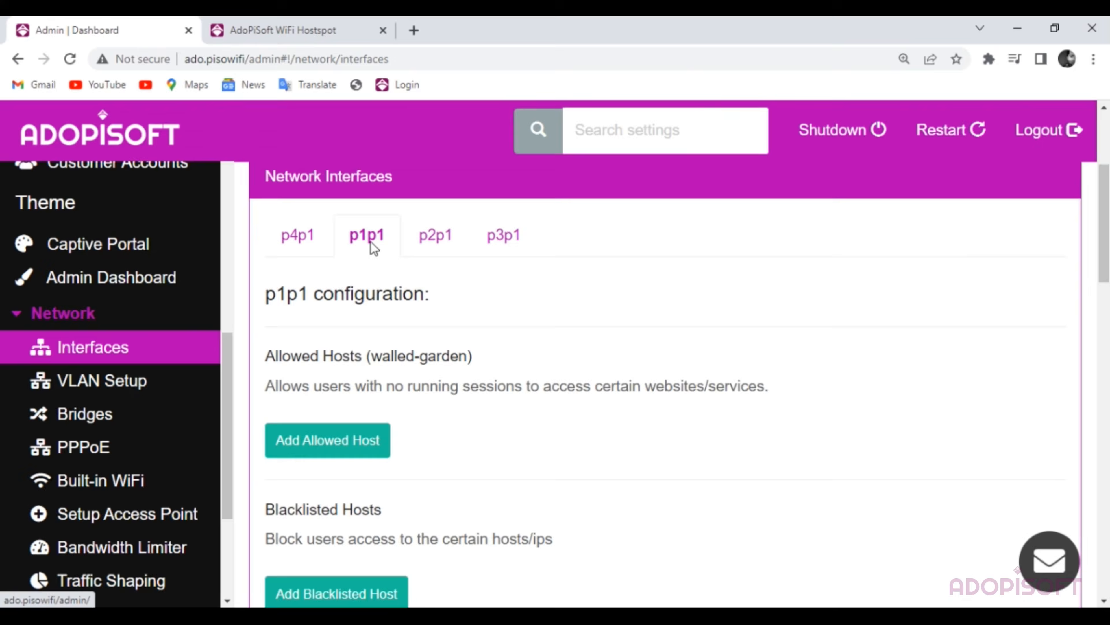
{"action": "scroll", "coordinate": [479, 322], "scroll_direction": "down", "scroll_amount": 2}
{"action": "scroll", "coordinate": [677, 309], "scroll_direction": "down", "scroll_amount": 8}
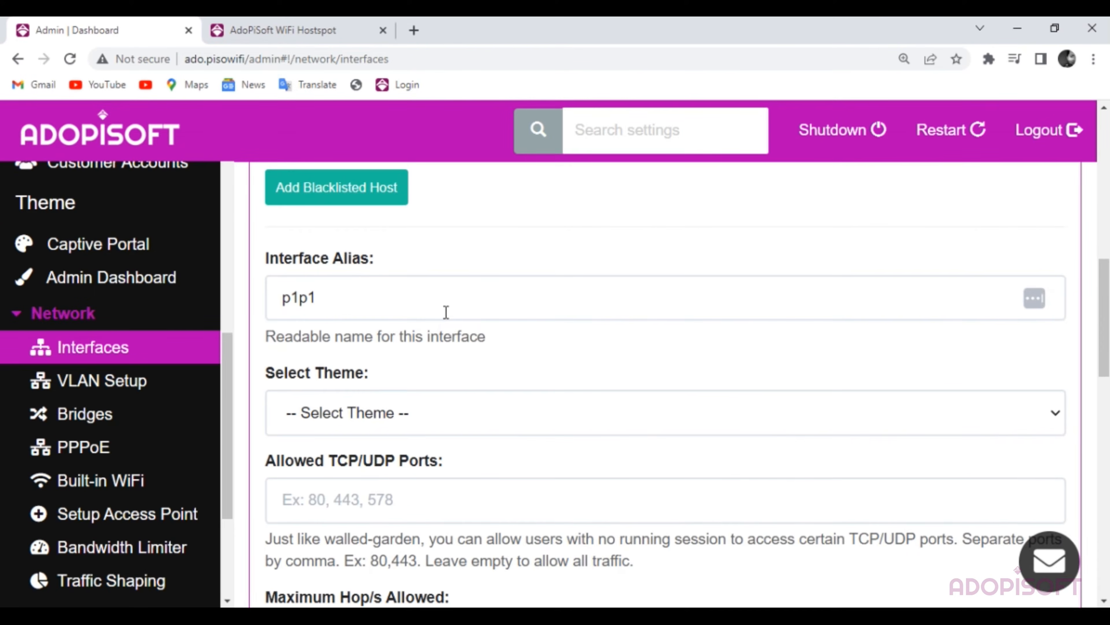
{"action": "scroll", "coordinate": [428, 278], "scroll_direction": "up", "scroll_amount": 8}
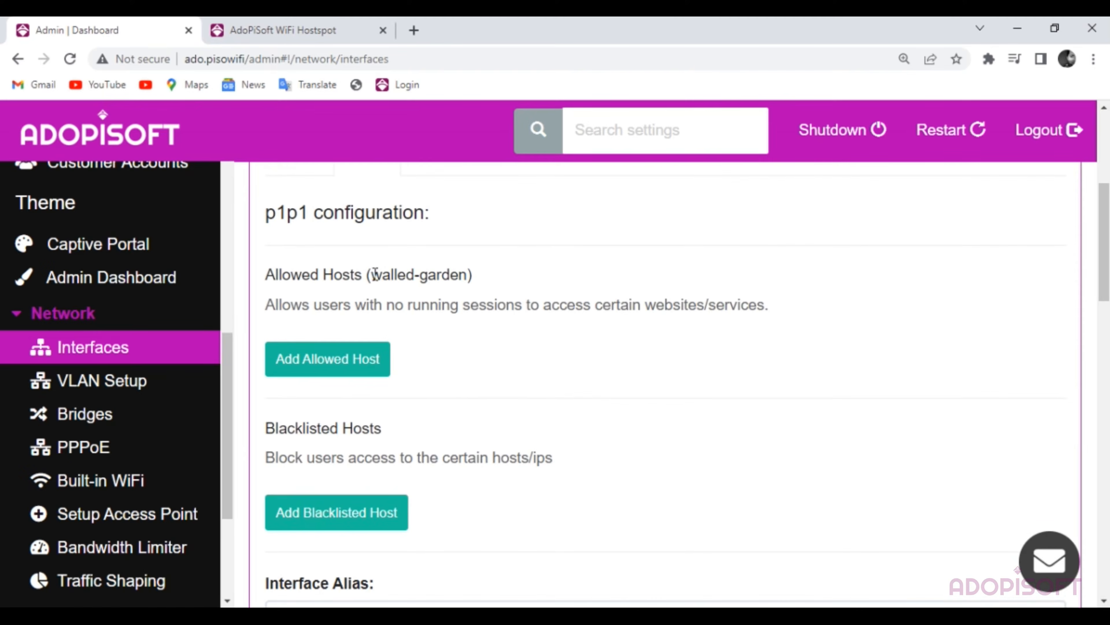
{"action": "scroll", "coordinate": [466, 387], "scroll_direction": "down", "scroll_amount": 4}
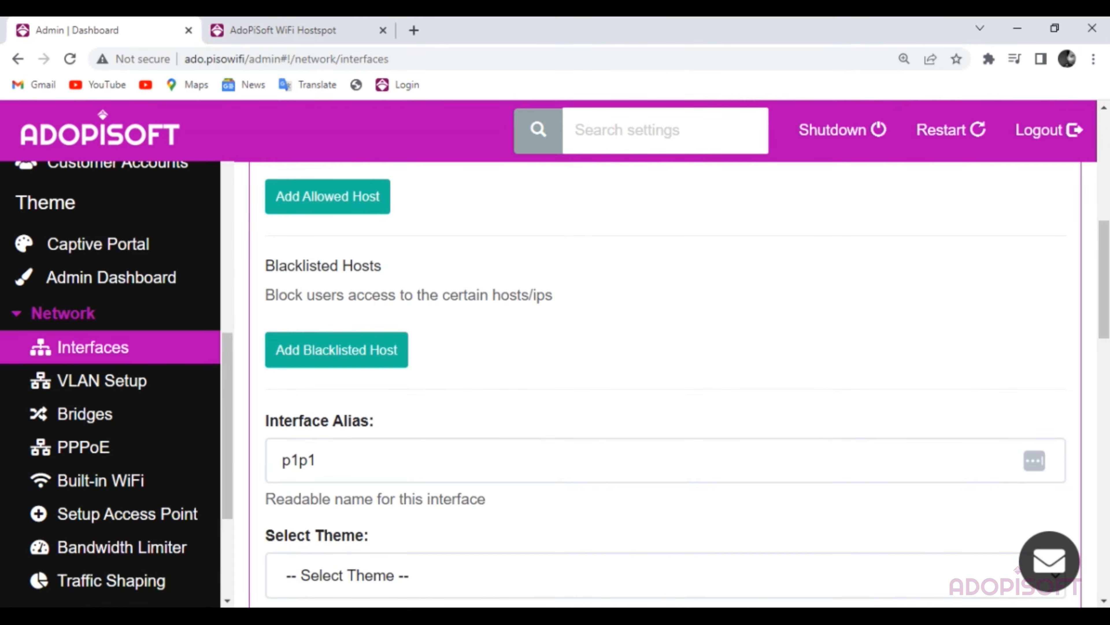
{"action": "left_click", "coordinate": [872, 621]}
{"action": "left_click", "coordinate": [889, 561]}
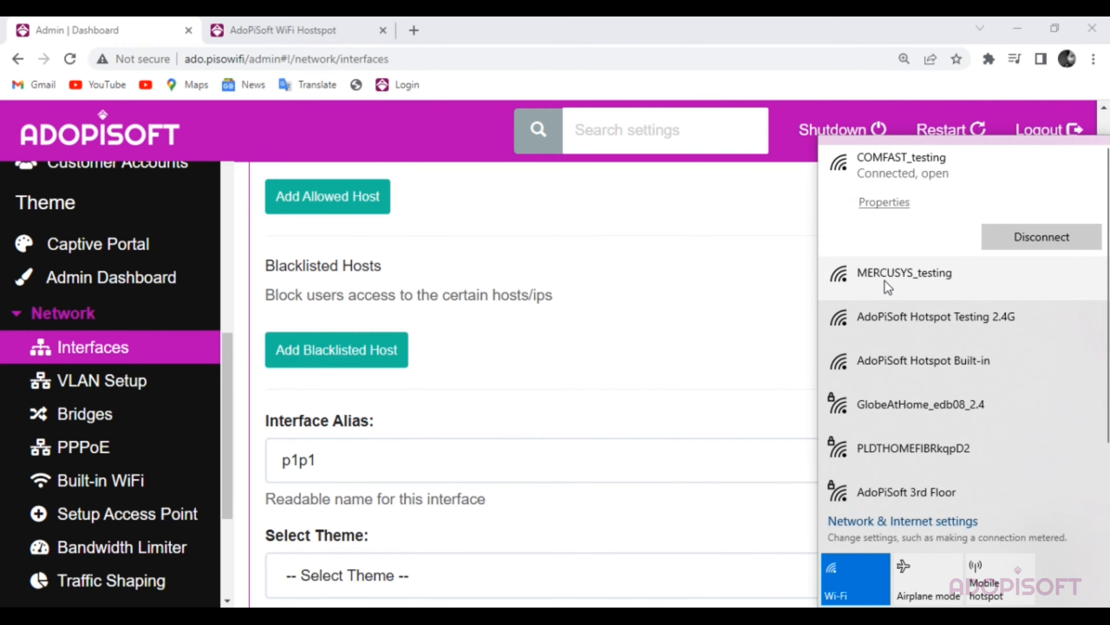
- Replace the p1p1 Interface Alias with Mercusys_testing
{"action": "double_click", "coordinate": [339, 467]}
{"action": "key", "text": "BackSpace"}
{"action": "type", "text": "Mercuc"}
{"action": "key", "text": "BackSpace"}
{"action": "type", "text": "sys_testing"}
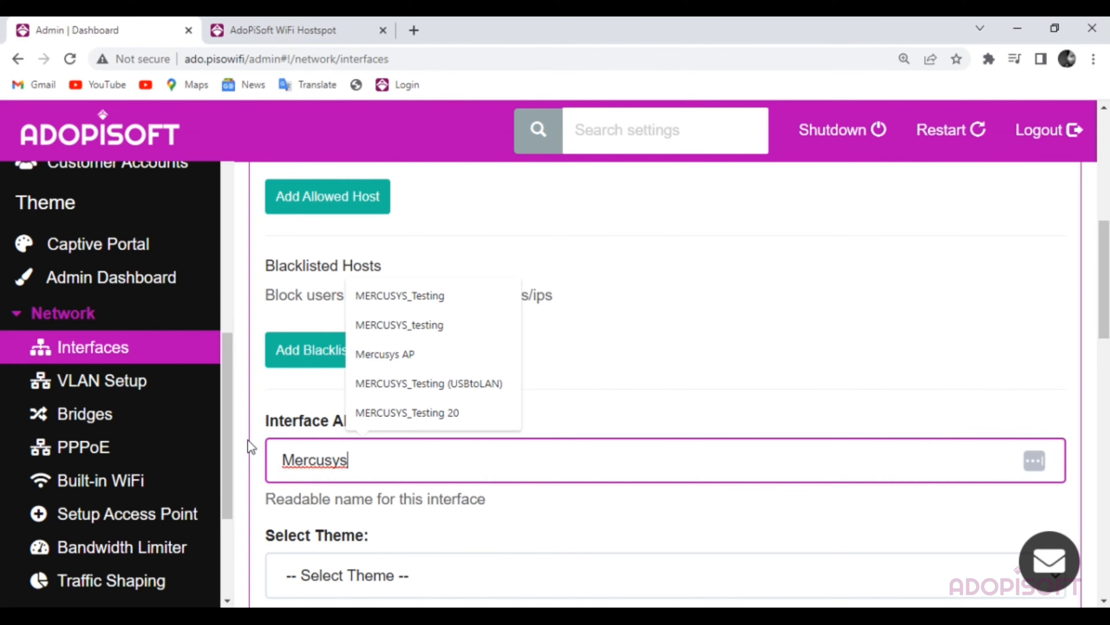
{"action": "scroll", "coordinate": [434, 339], "scroll_direction": "down", "scroll_amount": 1}
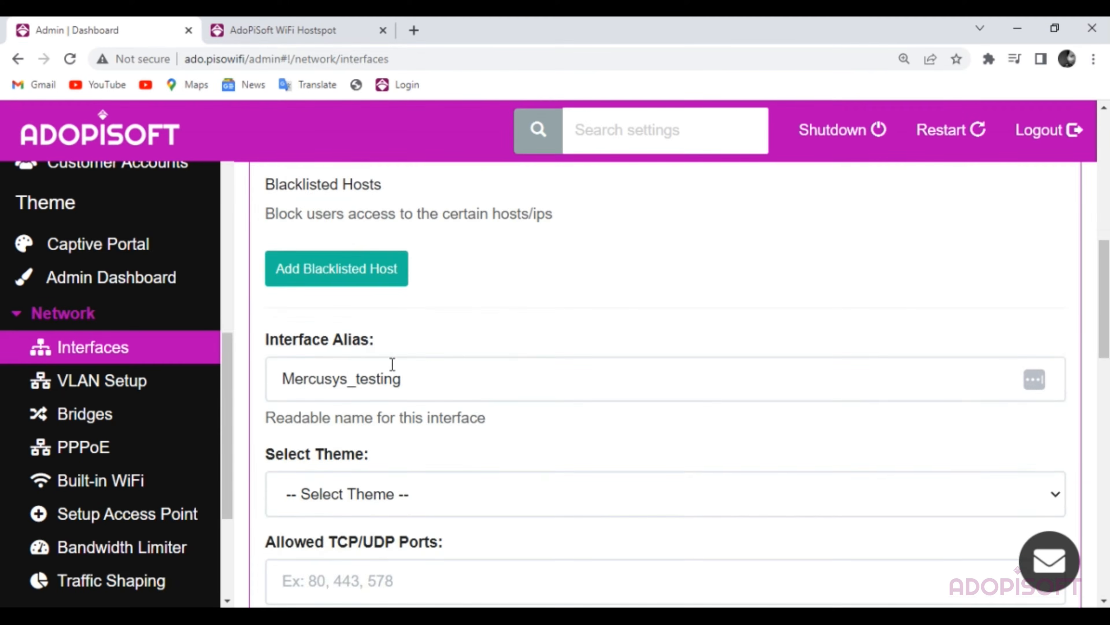
{"action": "scroll", "coordinate": [408, 342], "scroll_direction": "up", "scroll_amount": 1}
{"action": "scroll", "coordinate": [465, 365], "scroll_direction": "down", "scroll_amount": 2}
{"action": "scroll", "coordinate": [599, 336], "scroll_direction": "down", "scroll_amount": 6}
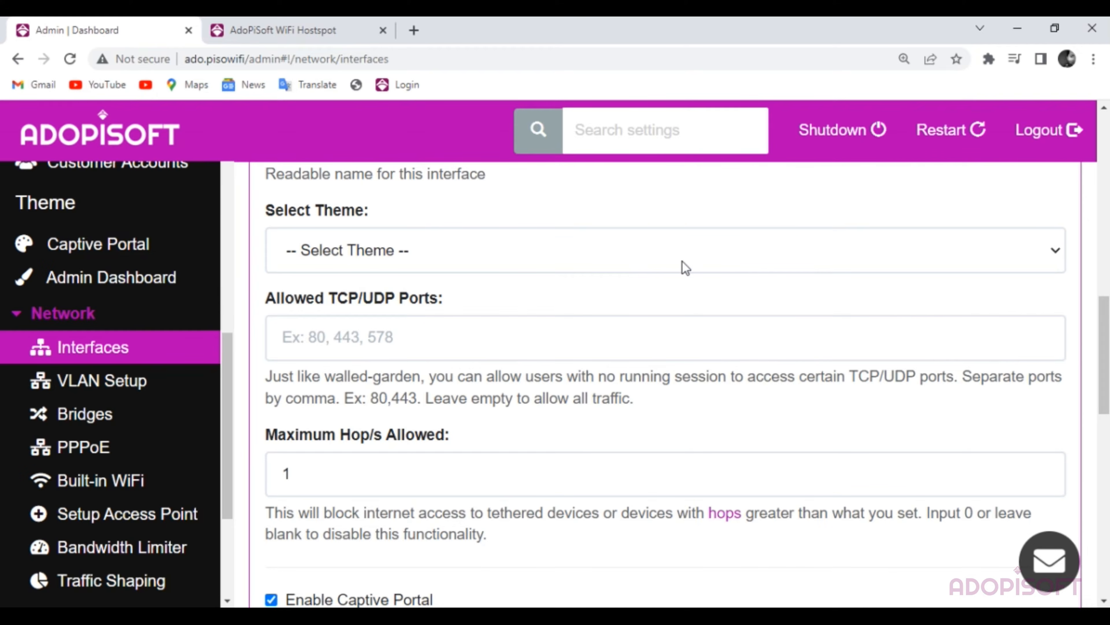
{"action": "scroll", "coordinate": [651, 321], "scroll_direction": "up", "scroll_amount": 2}
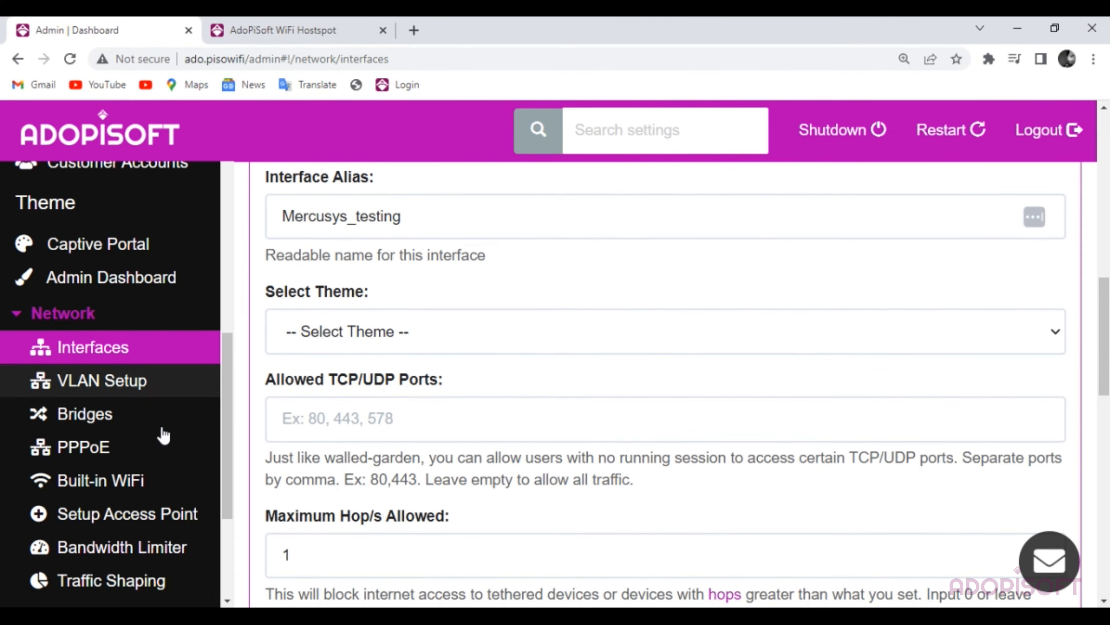
- Check the Captive Portal theme variants list, then go back to Network Interfaces
{"action": "left_click", "coordinate": [144, 256]}
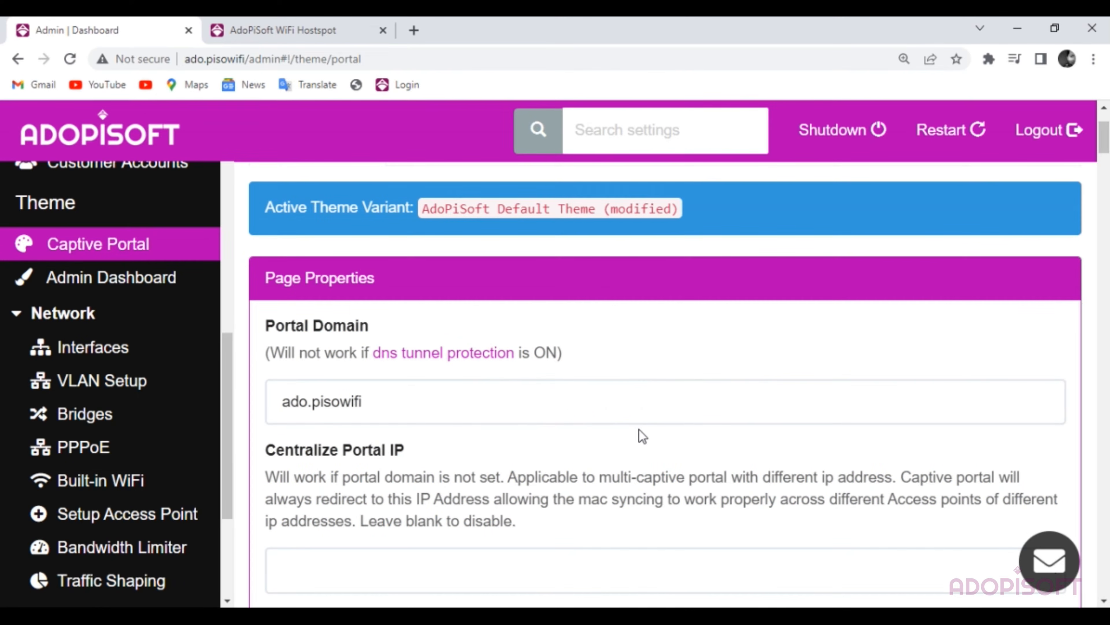
{"action": "left_click", "coordinate": [631, 229]}
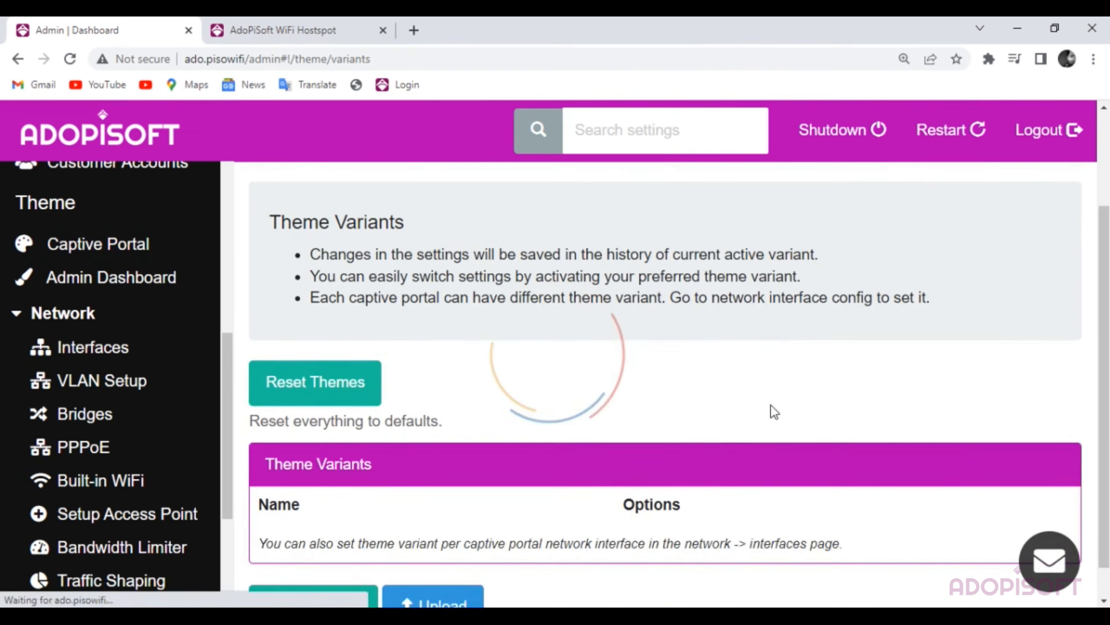
{"action": "scroll", "coordinate": [706, 437], "scroll_direction": "down", "scroll_amount": 5}
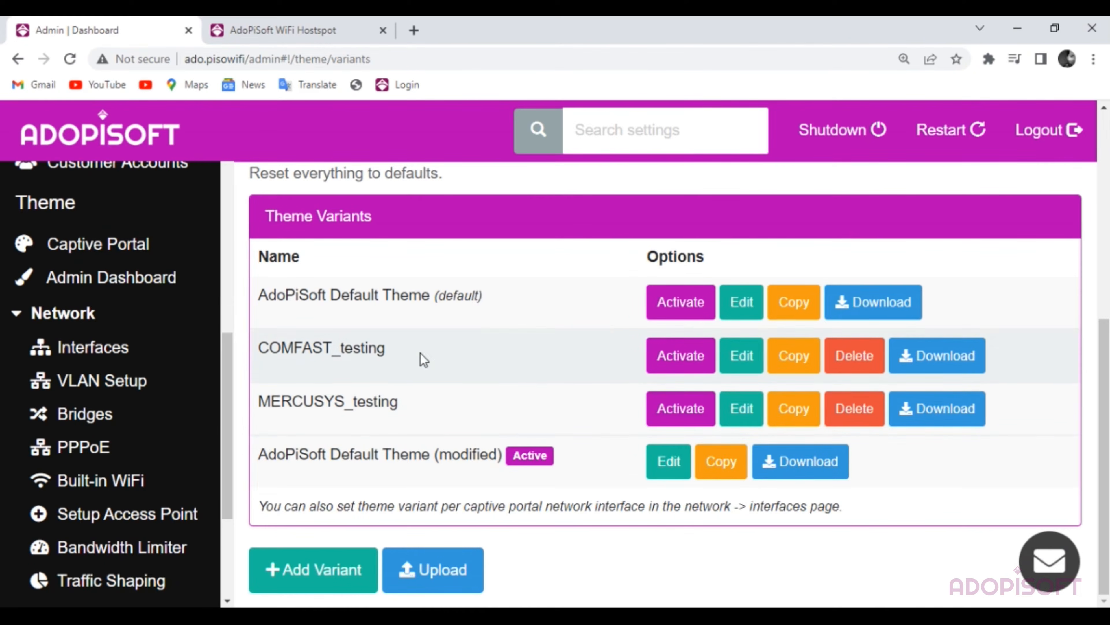
{"action": "left_click", "coordinate": [129, 359]}
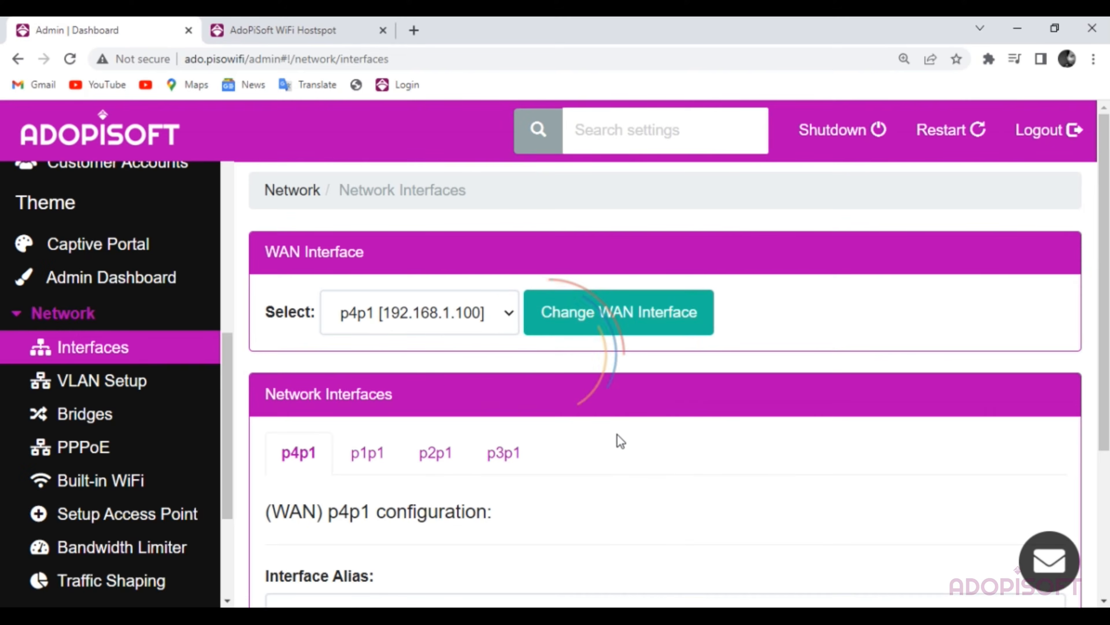
- Set the p1p1 Interface Alias to MERCUSYS_testing using the autofill suggestion
{"action": "scroll", "coordinate": [574, 409], "scroll_direction": "down", "scroll_amount": 4}
{"action": "left_click", "coordinate": [359, 290]}
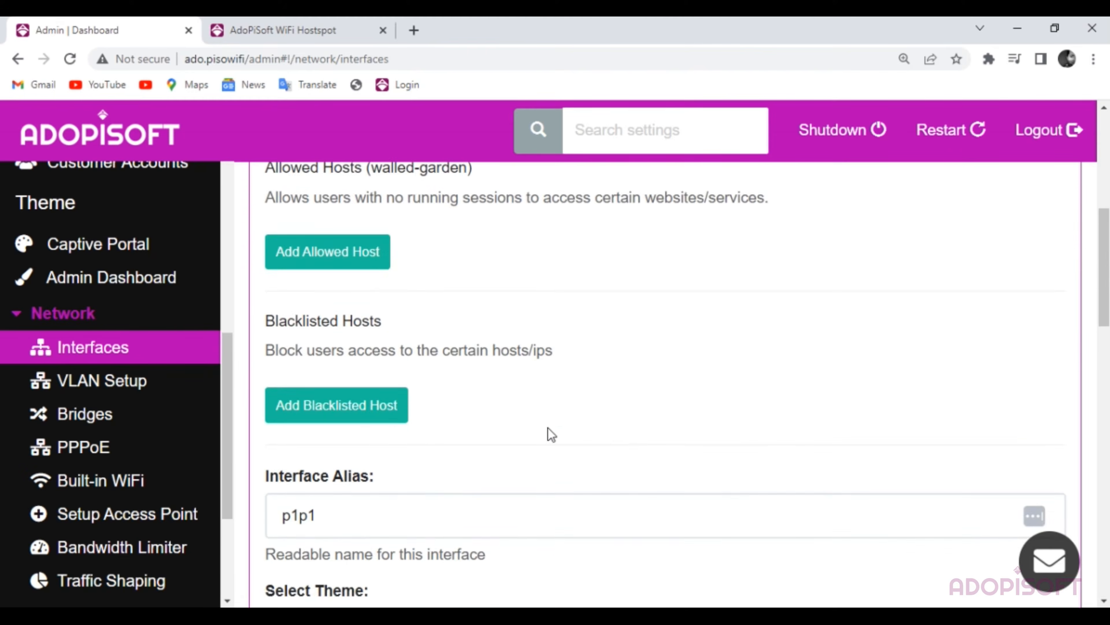
{"action": "scroll", "coordinate": [547, 434], "scroll_direction": "down", "scroll_amount": 2}
{"action": "left_click", "coordinate": [355, 432]}
{"action": "double_click", "coordinate": [356, 433]}
{"action": "scroll", "coordinate": [501, 463], "scroll_direction": "down", "scroll_amount": 2}
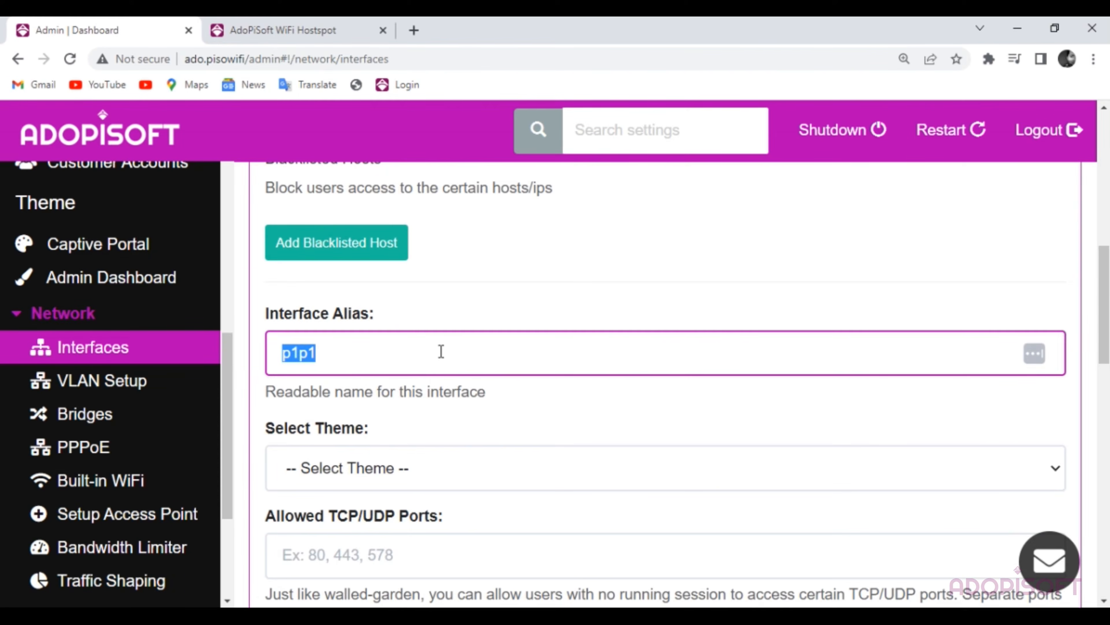
{"action": "type", "text": "Mercu"}
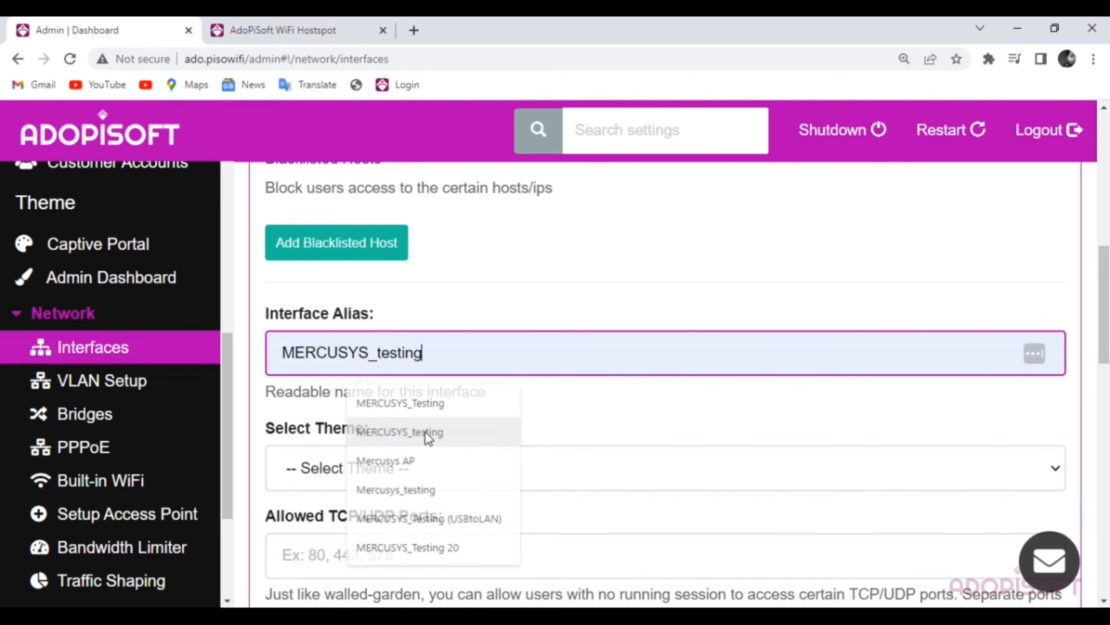
{"action": "left_click", "coordinate": [426, 431]}
{"action": "scroll", "coordinate": [390, 292], "scroll_direction": "down", "scroll_amount": 2}
- Select the MERCUSYS_testing captive portal theme and review the remaining fields
{"action": "left_click", "coordinate": [434, 387]}
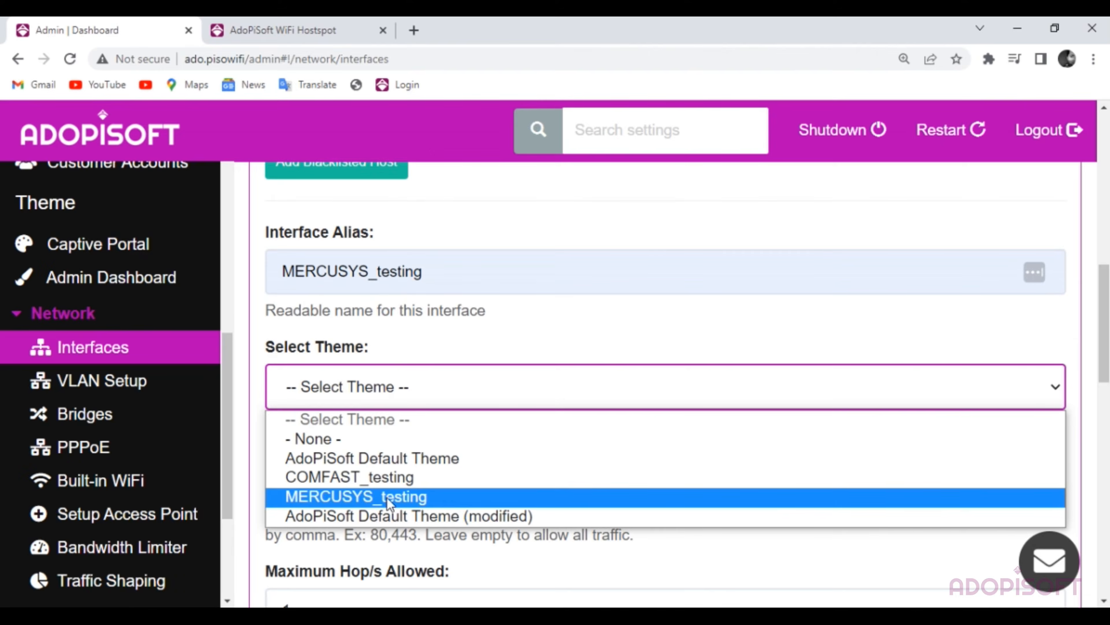
{"action": "left_click", "coordinate": [396, 503]}
{"action": "scroll", "coordinate": [564, 430], "scroll_direction": "down", "scroll_amount": 2}
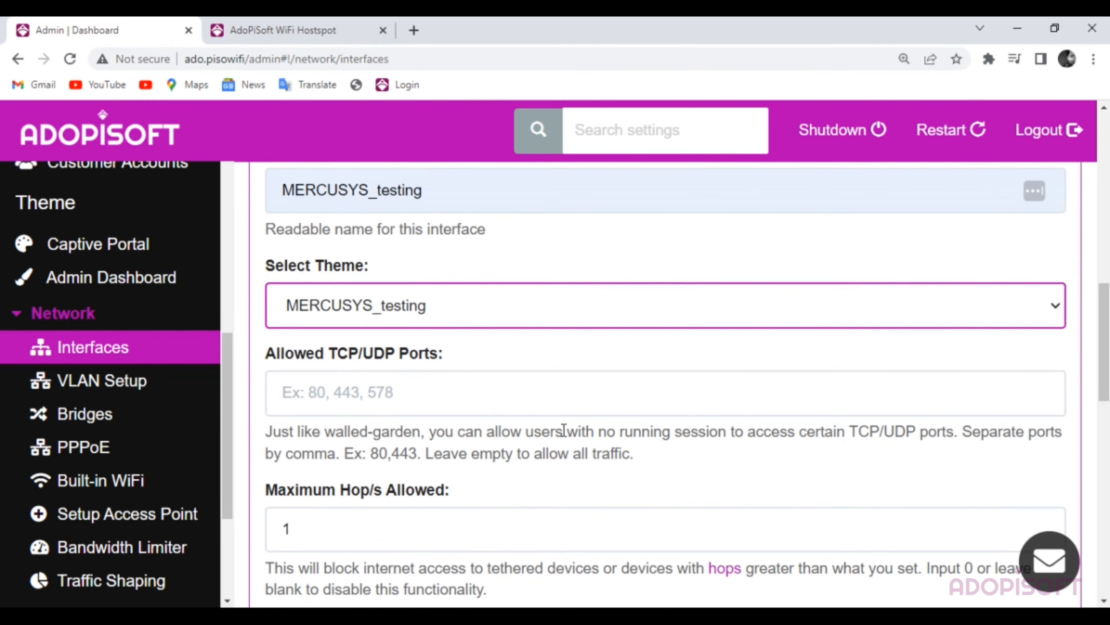
{"action": "scroll", "coordinate": [445, 433], "scroll_direction": "down", "scroll_amount": 8}
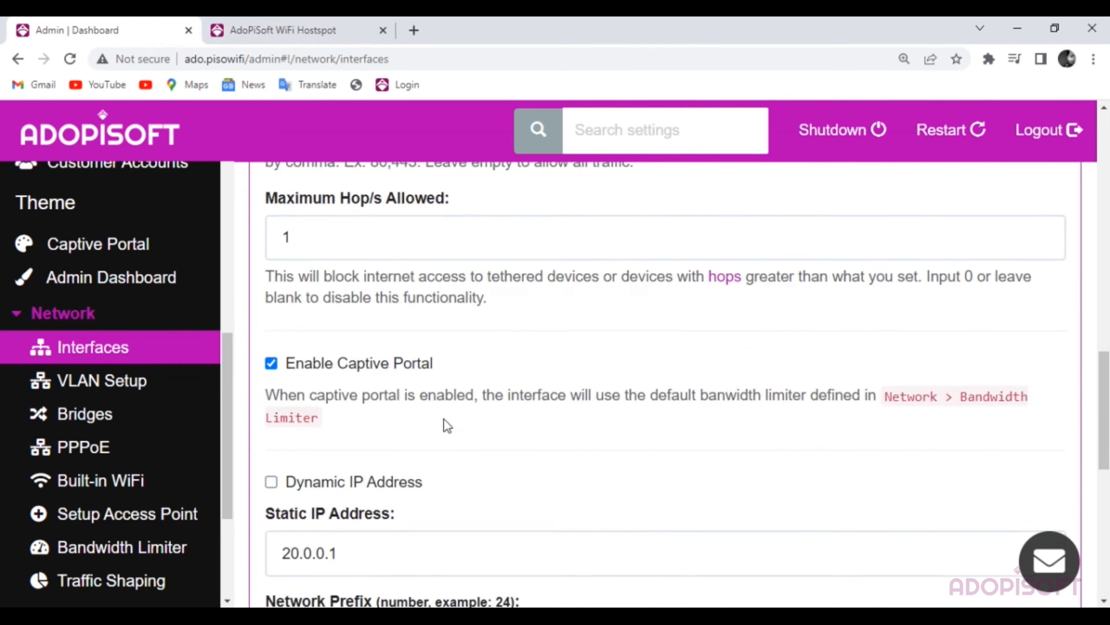
{"action": "scroll", "coordinate": [451, 409], "scroll_direction": "down", "scroll_amount": 1}
{"action": "scroll", "coordinate": [328, 419], "scroll_direction": "down", "scroll_amount": 2}
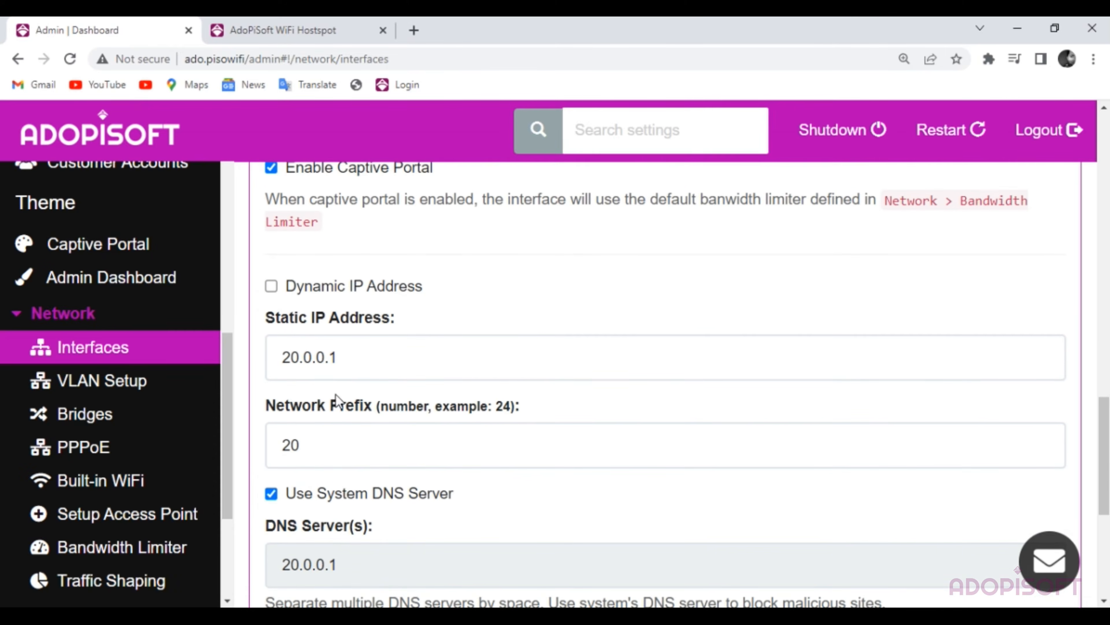
- Review the VLAN 22 interface's alias, theme, VLAN ID and IP settings on VLAN Setup
{"action": "left_click", "coordinate": [141, 390]}
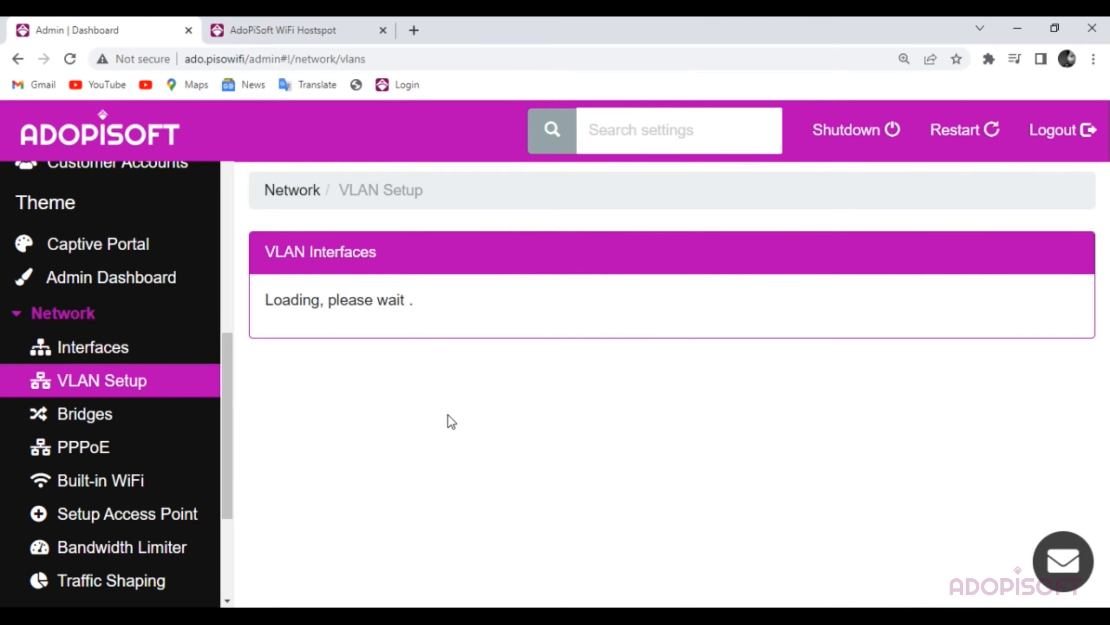
{"action": "scroll", "coordinate": [437, 393], "scroll_direction": "down", "scroll_amount": 3}
{"action": "scroll", "coordinate": [471, 451], "scroll_direction": "down", "scroll_amount": 10}
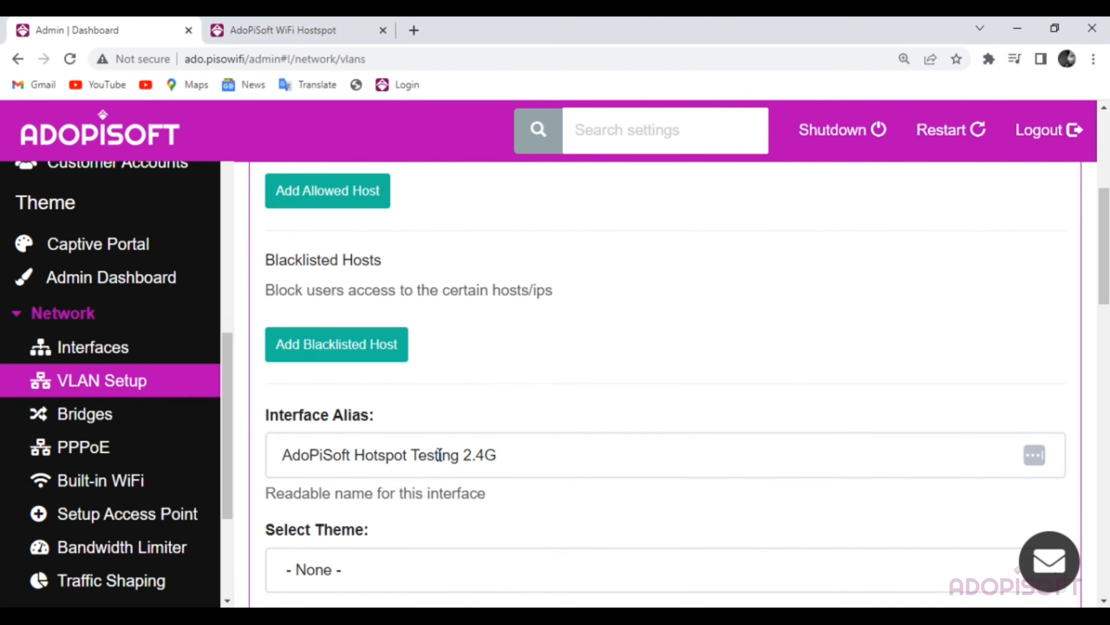
{"action": "scroll", "coordinate": [493, 481], "scroll_direction": "down", "scroll_amount": 17}
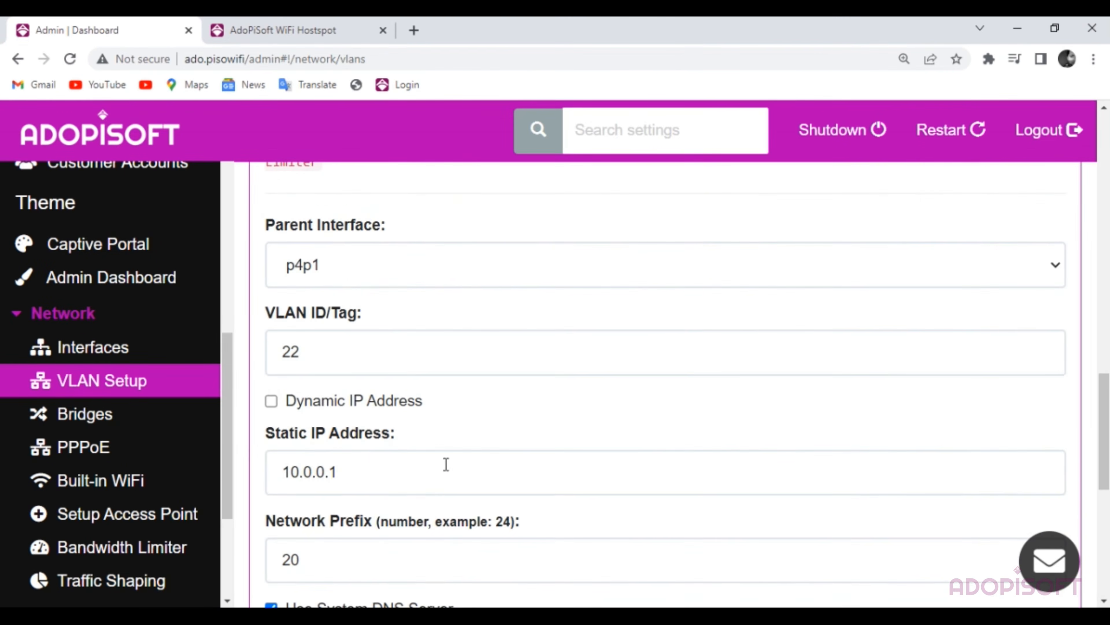
{"action": "scroll", "coordinate": [329, 375], "scroll_direction": "down", "scroll_amount": 4}
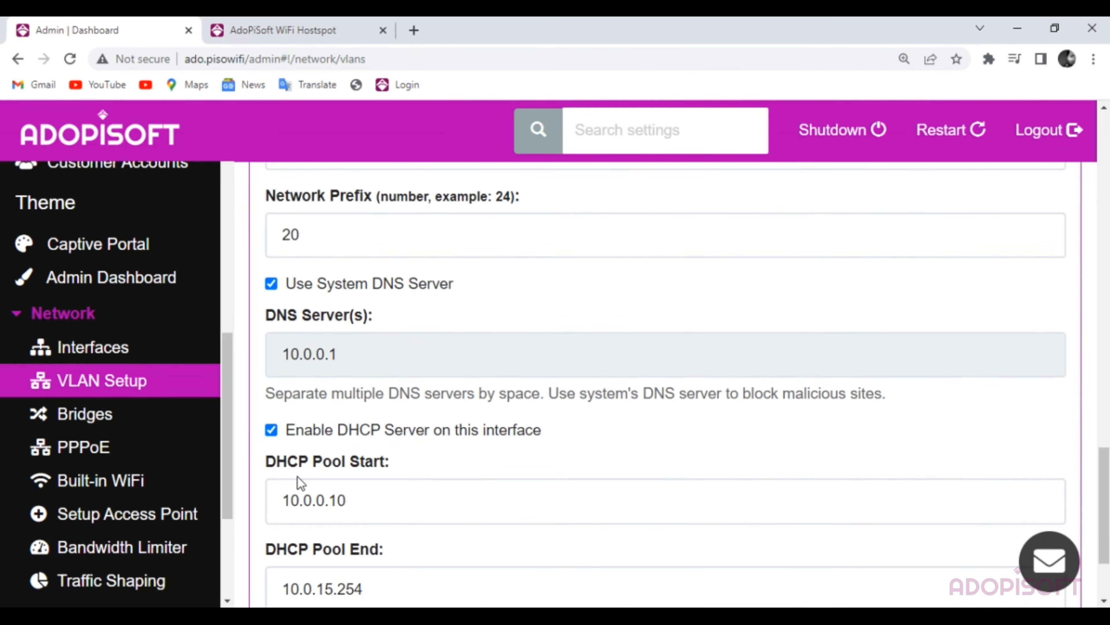
{"action": "scroll", "coordinate": [301, 482], "scroll_direction": "down", "scroll_amount": 2}
{"action": "scroll", "coordinate": [451, 496], "scroll_direction": "up", "scroll_amount": 9}
- On the Interfaces page, change the p1p1 alias to MERCUSYS_testing
{"action": "left_click", "coordinate": [94, 347]}
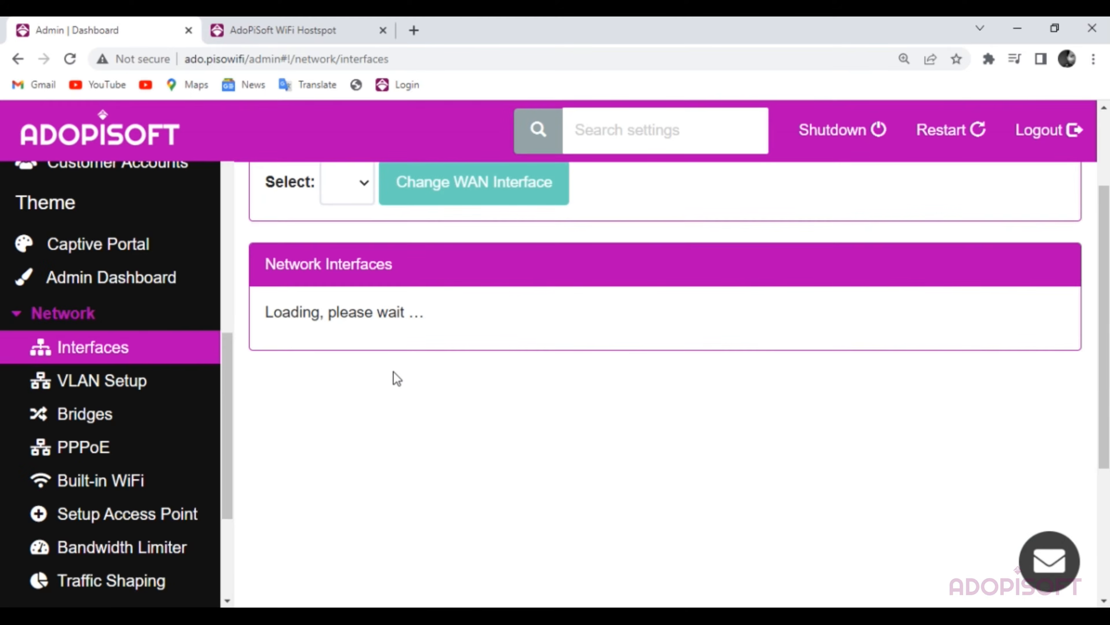
{"action": "left_click", "coordinate": [389, 450]}
{"action": "scroll", "coordinate": [640, 478], "scroll_direction": "down", "scroll_amount": 4}
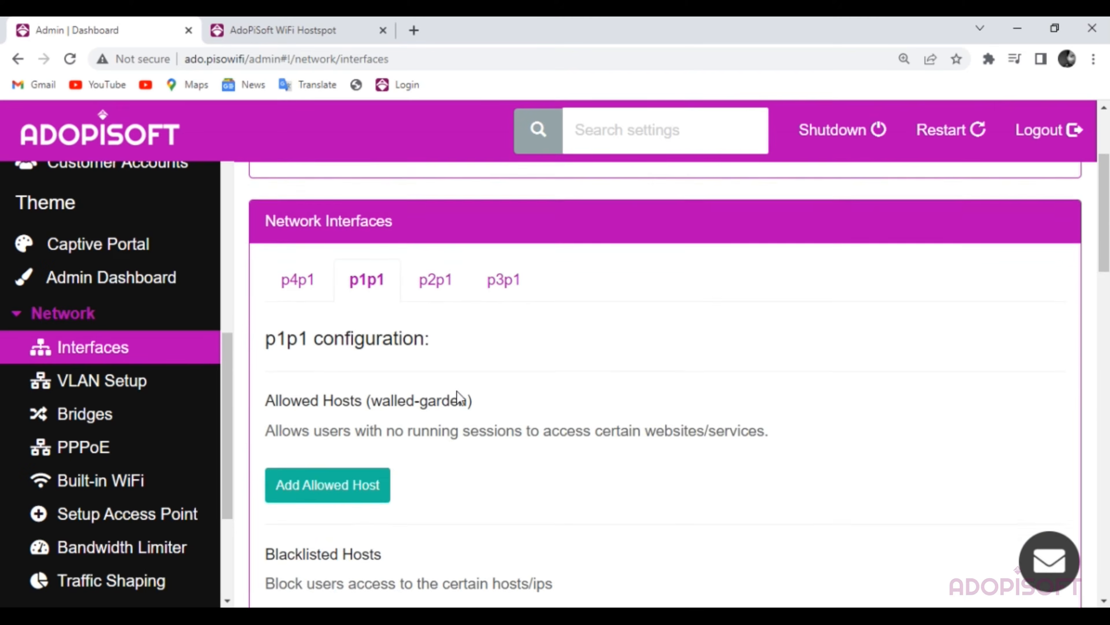
{"action": "scroll", "coordinate": [459, 398], "scroll_direction": "down", "scroll_amount": 11}
{"action": "left_click_drag", "start_coordinate": [397, 281], "coordinate": [265, 280]}
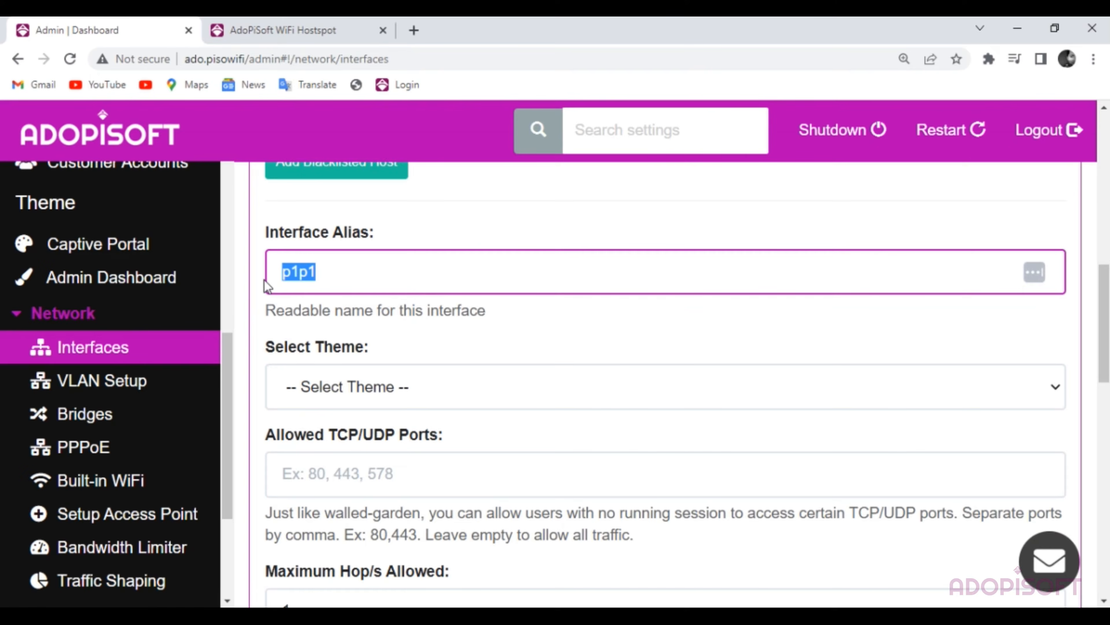
{"action": "type", "text": "me"}
{"action": "left_click", "coordinate": [424, 354]}
- Assign the MERCUSYS_testing theme to p1p1 and save the interface settings
{"action": "left_click", "coordinate": [409, 387]}
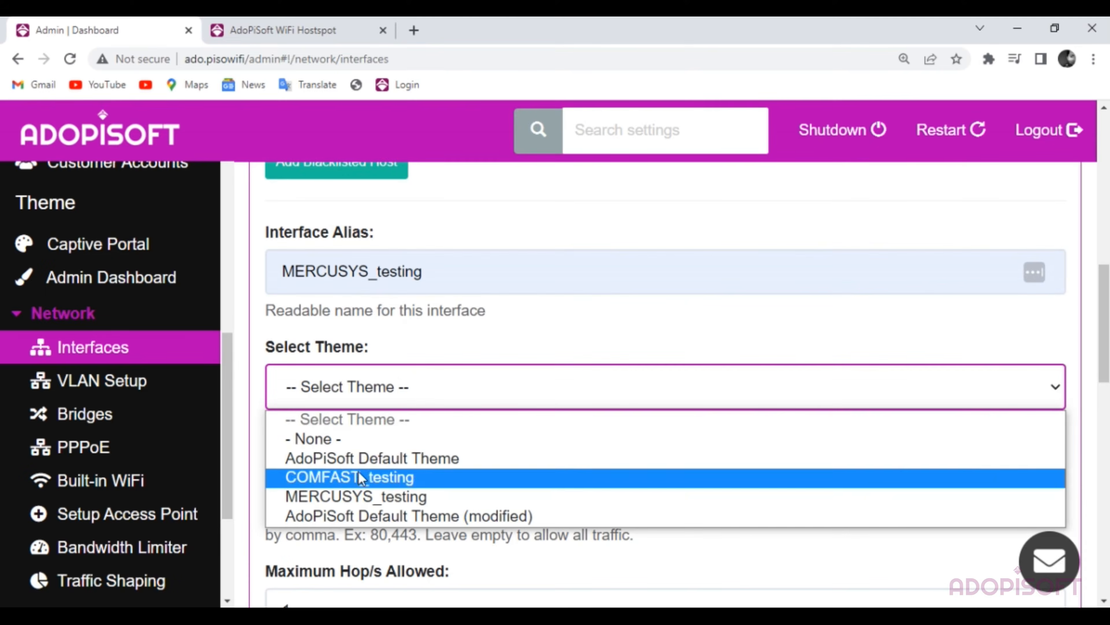
{"action": "left_click", "coordinate": [381, 495]}
{"action": "scroll", "coordinate": [440, 430], "scroll_direction": "down", "scroll_amount": 4}
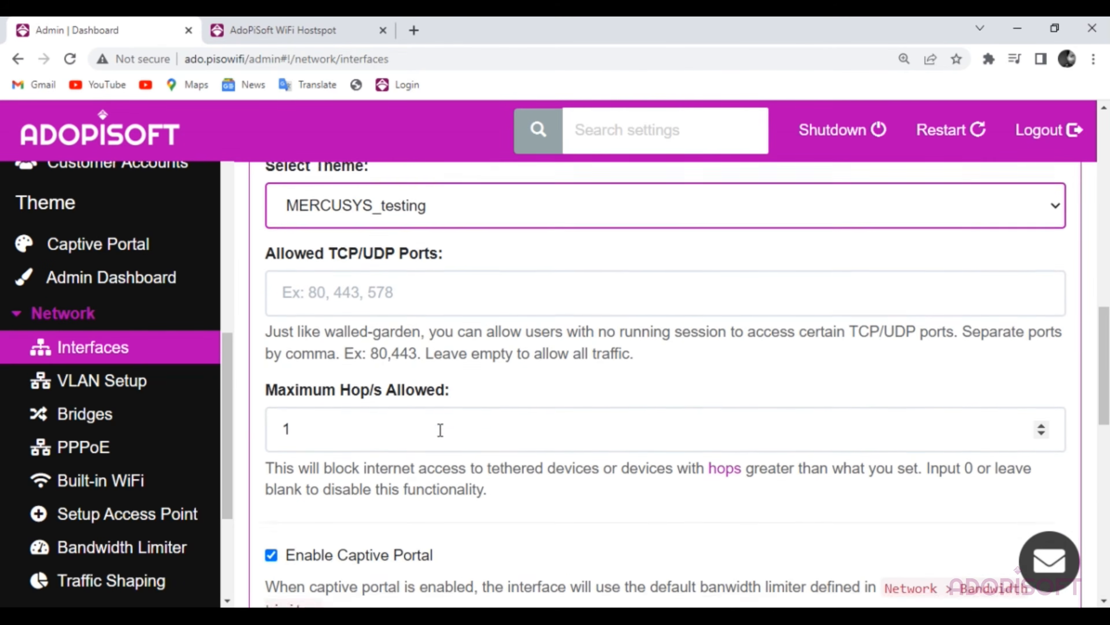
{"action": "scroll", "coordinate": [440, 430], "scroll_direction": "down", "scroll_amount": 8}
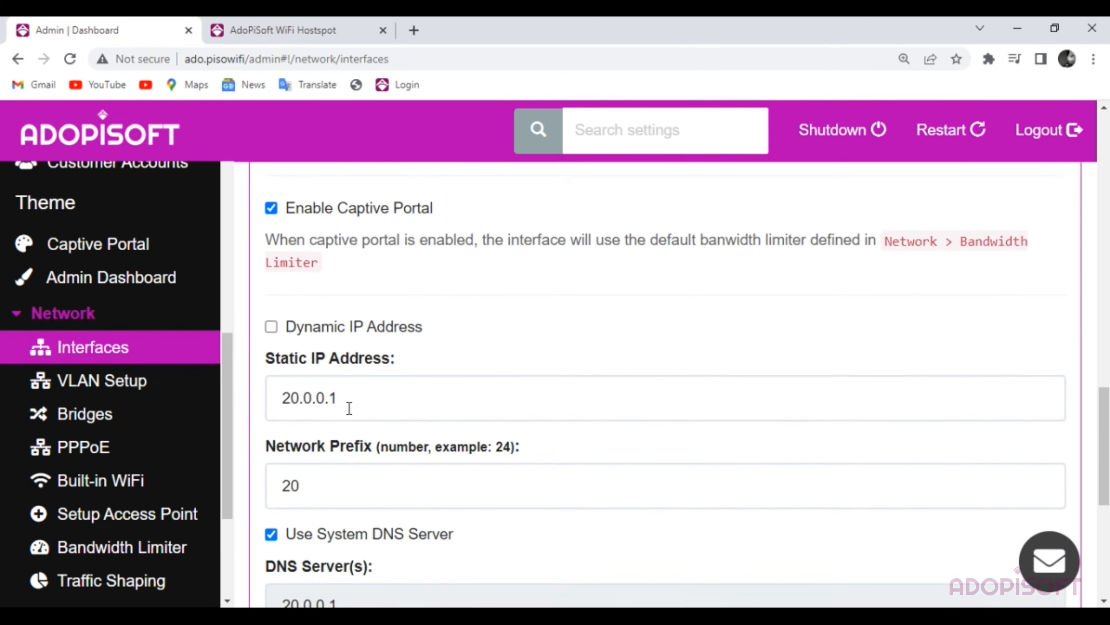
{"action": "scroll", "coordinate": [349, 408], "scroll_direction": "down", "scroll_amount": 5}
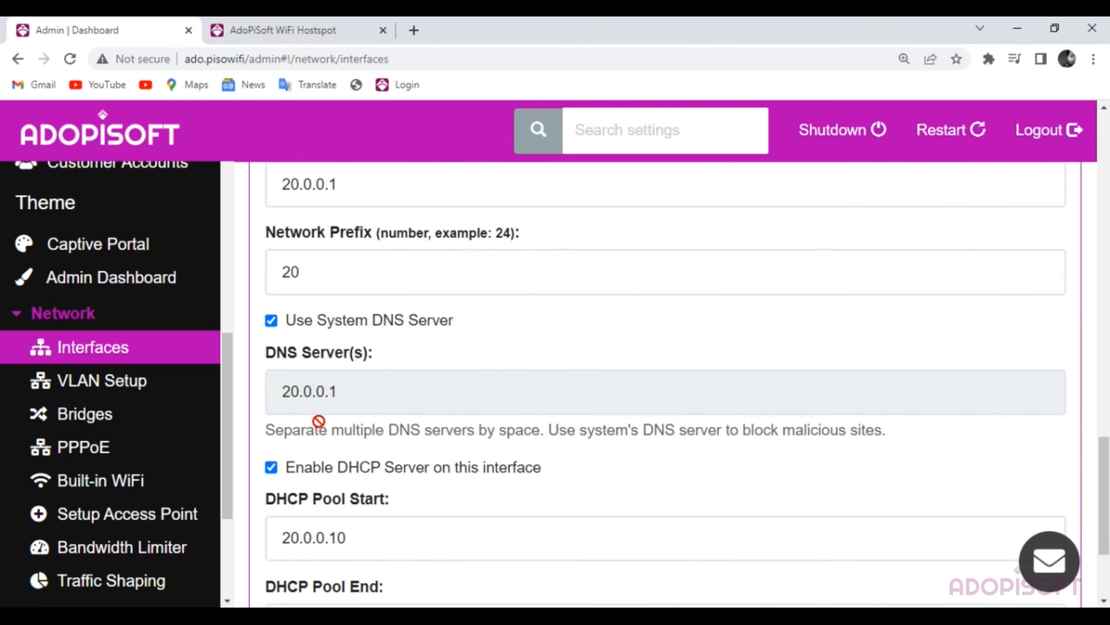
{"action": "scroll", "coordinate": [319, 421], "scroll_direction": "down", "scroll_amount": 4}
{"action": "left_click", "coordinate": [327, 542]}
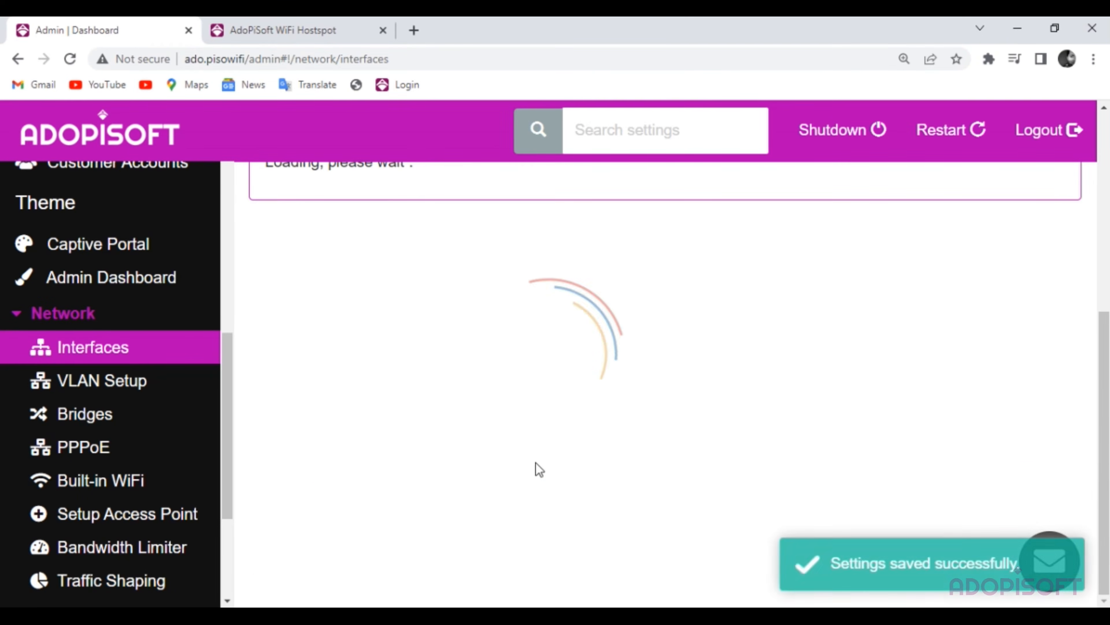
- Check the connected Wi-Fi network and set the p2p1 alias to COMFAST_testing
{"action": "scroll", "coordinate": [578, 510], "scroll_direction": "down", "scroll_amount": 2}
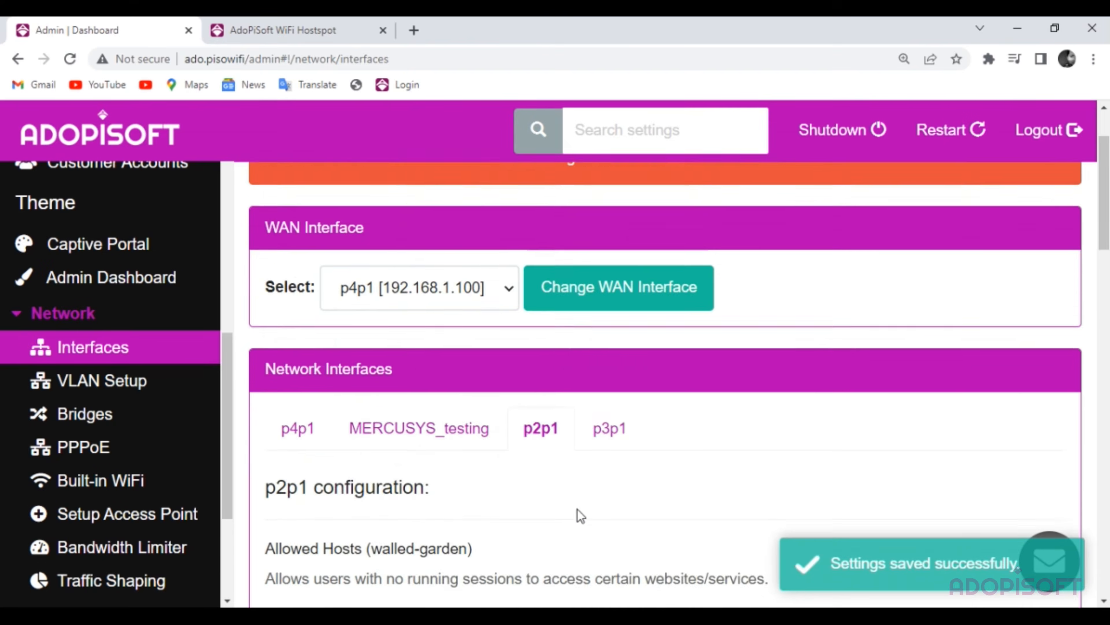
{"action": "scroll", "coordinate": [572, 506], "scroll_direction": "down", "scroll_amount": 3}
{"action": "scroll", "coordinate": [540, 478], "scroll_direction": "down", "scroll_amount": 2}
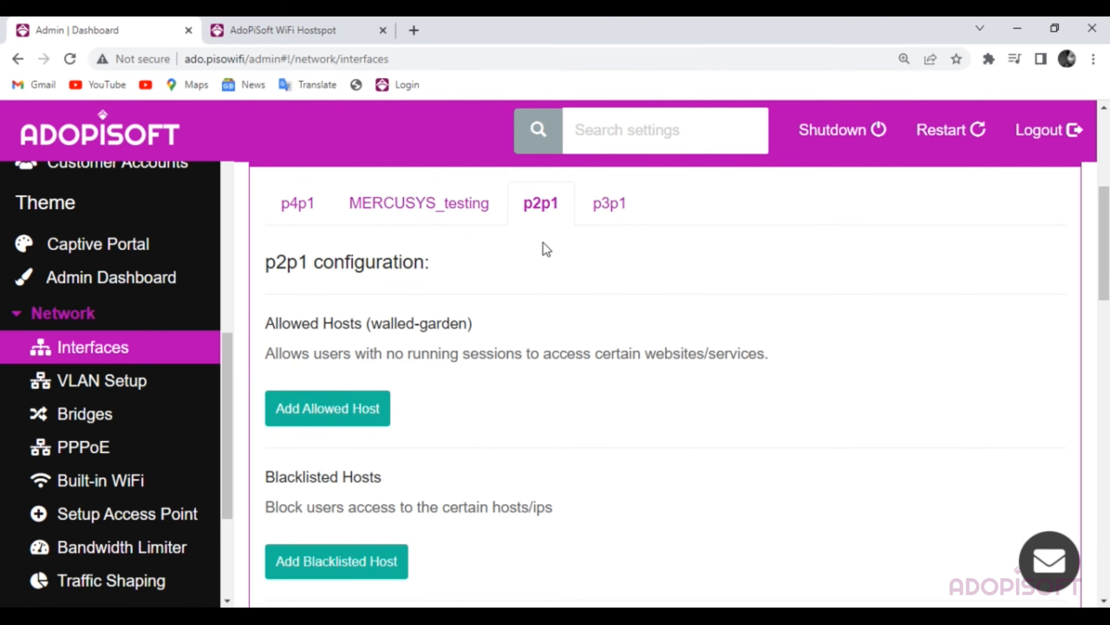
{"action": "scroll", "coordinate": [458, 377], "scroll_direction": "down", "scroll_amount": 7}
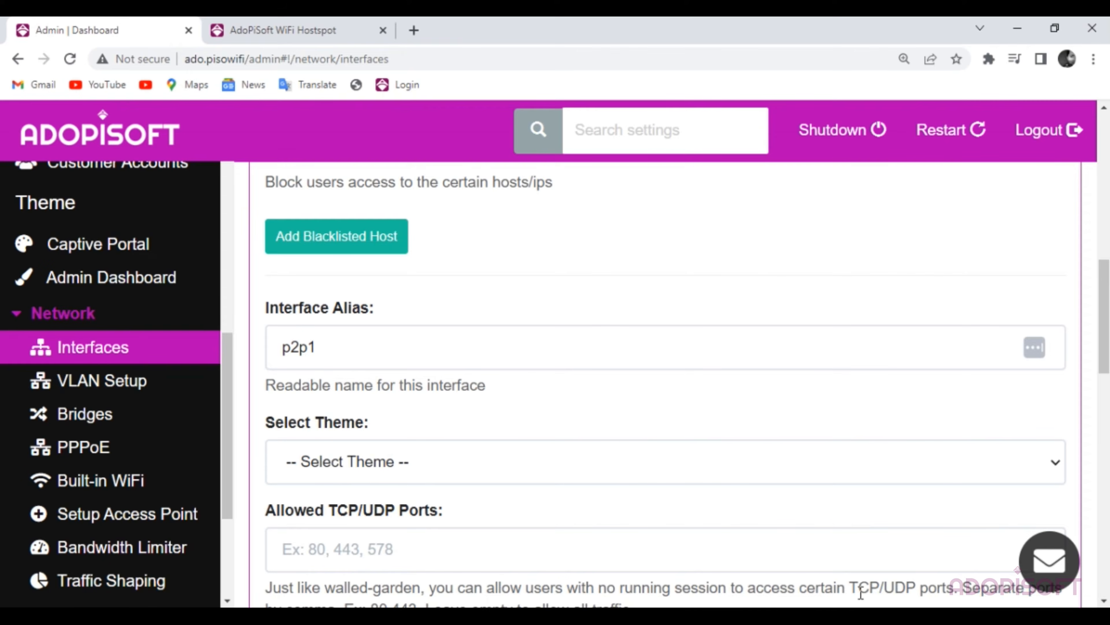
{"action": "left_click", "coordinate": [873, 619]}
{"action": "left_click", "coordinate": [889, 560]}
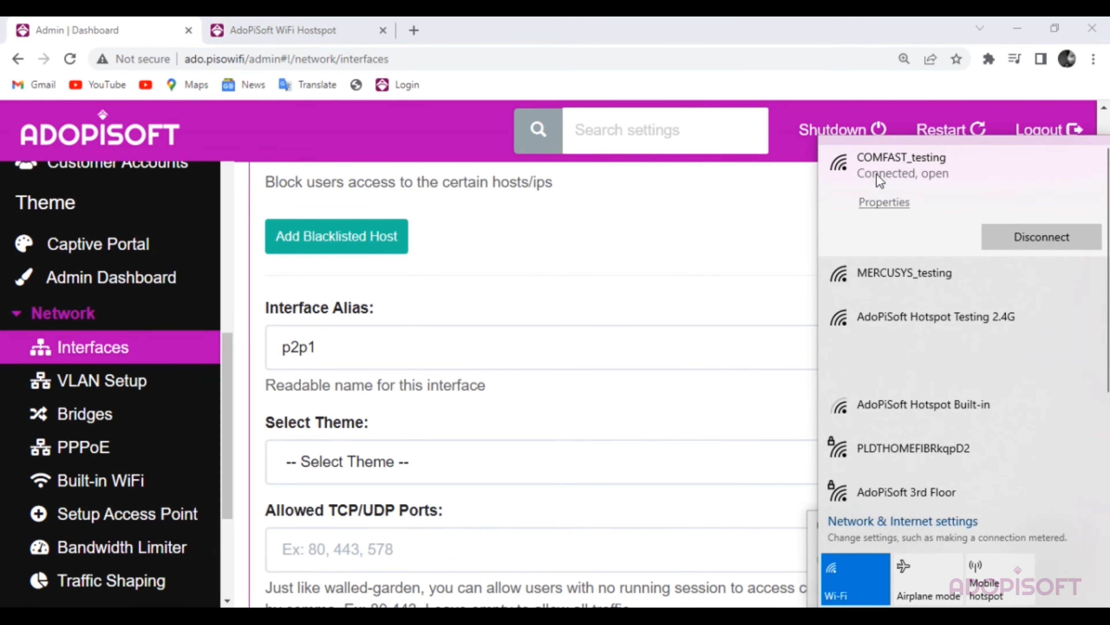
{"action": "left_click", "coordinate": [363, 350]}
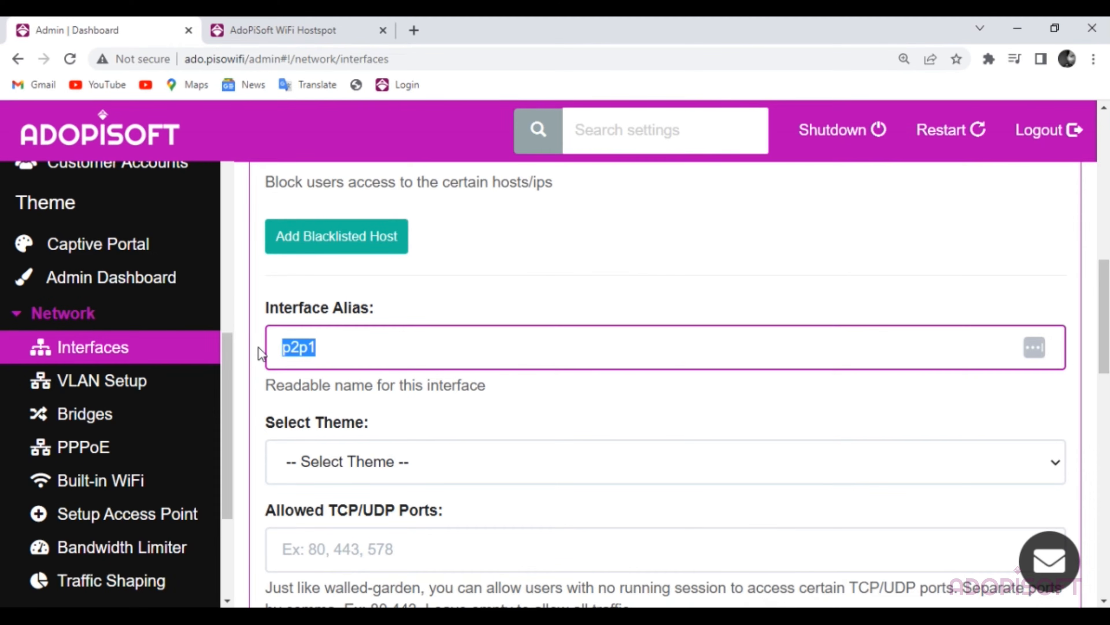
{"action": "type", "text": "Com"}
{"action": "left_click", "coordinate": [379, 395]}
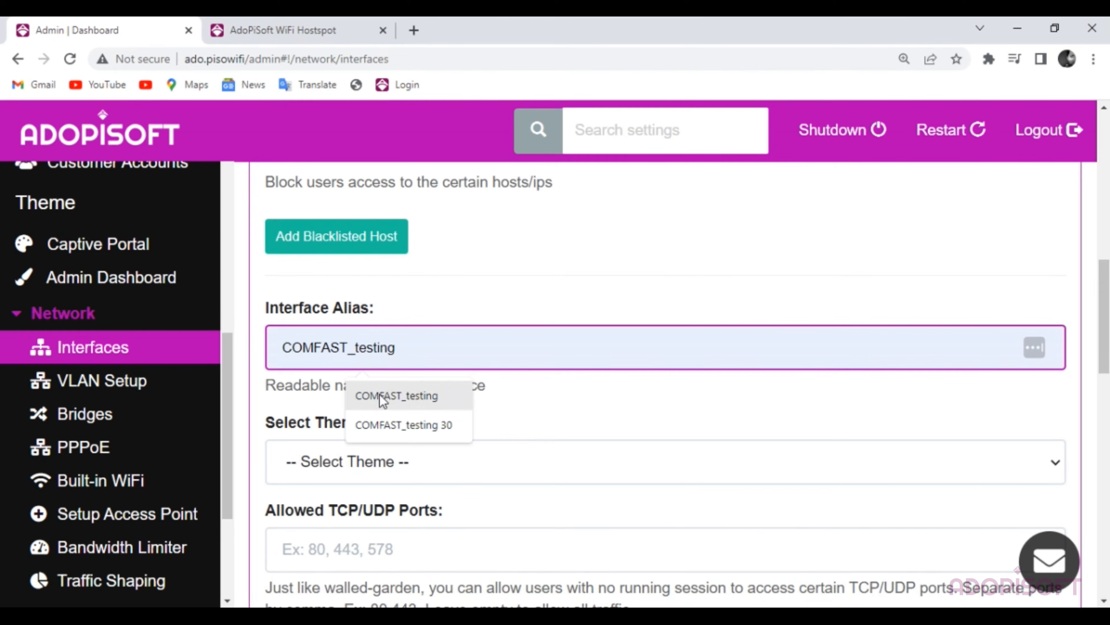
- Assign the COMFAST_testing theme to p2p1 and save the interface settings
{"action": "left_click", "coordinate": [423, 464]}
{"action": "scroll", "coordinate": [420, 468], "scroll_direction": "down", "scroll_amount": 2}
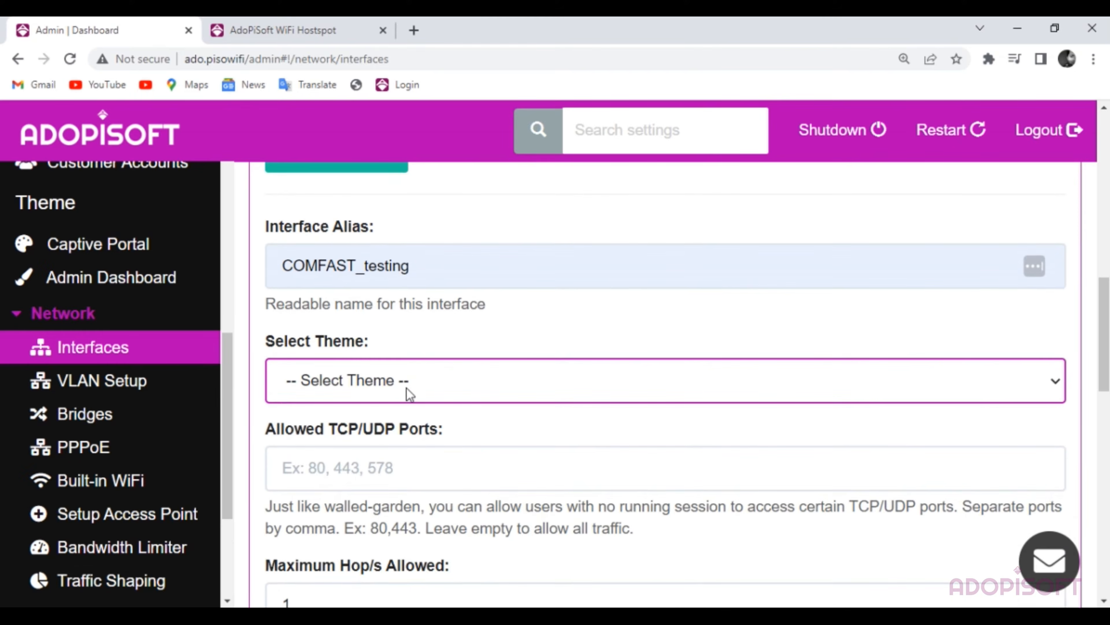
{"action": "left_click", "coordinate": [410, 394]}
{"action": "left_click", "coordinate": [351, 472]}
{"action": "scroll", "coordinate": [503, 428], "scroll_direction": "down", "scroll_amount": 4}
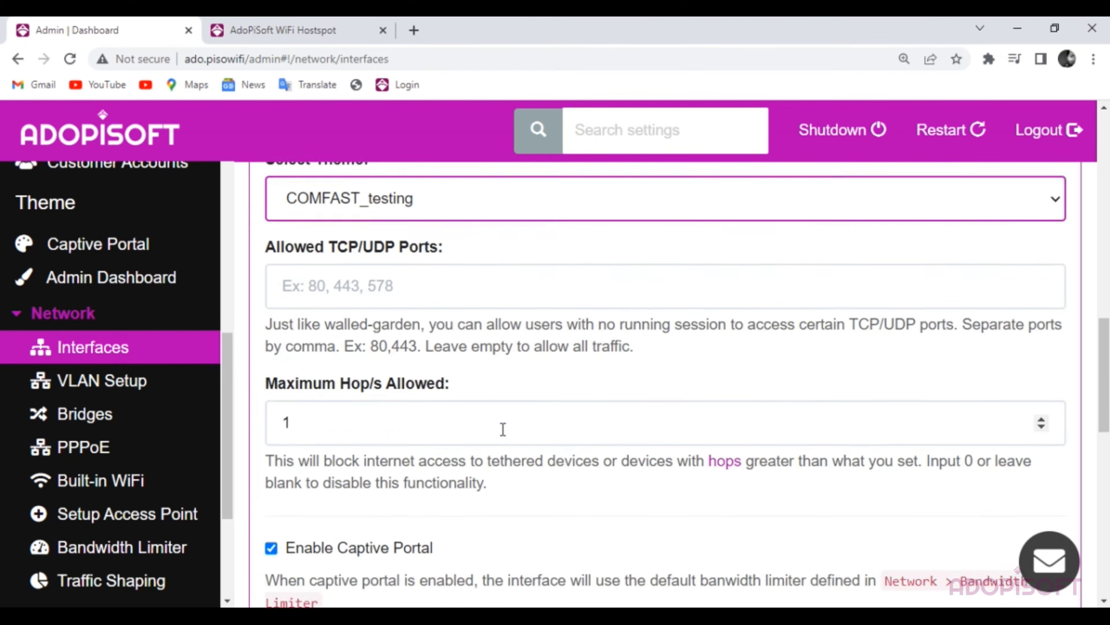
{"action": "scroll", "coordinate": [502, 428], "scroll_direction": "down", "scroll_amount": 1}
{"action": "scroll", "coordinate": [444, 433], "scroll_direction": "down", "scroll_amount": 7}
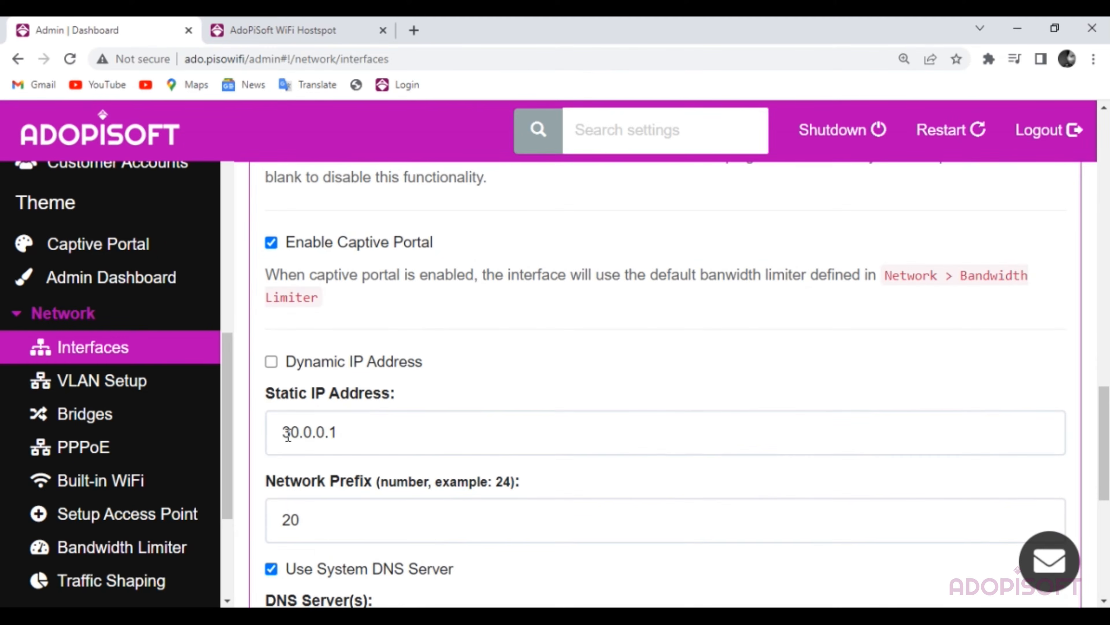
{"action": "scroll", "coordinate": [280, 416], "scroll_direction": "down", "scroll_amount": 5}
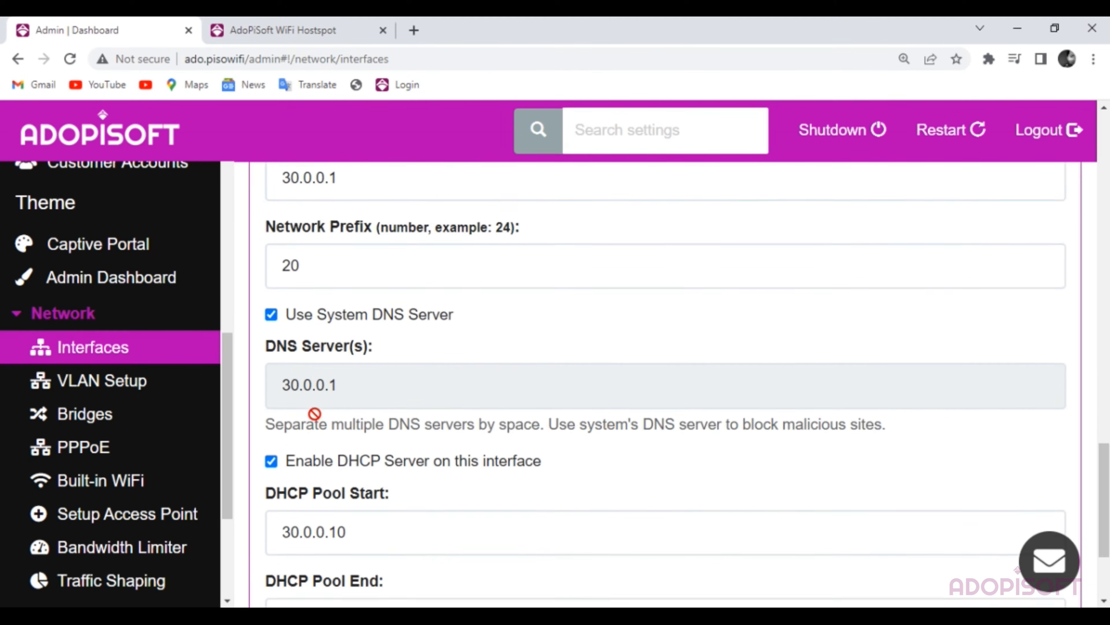
{"action": "left_click", "coordinate": [303, 534]}
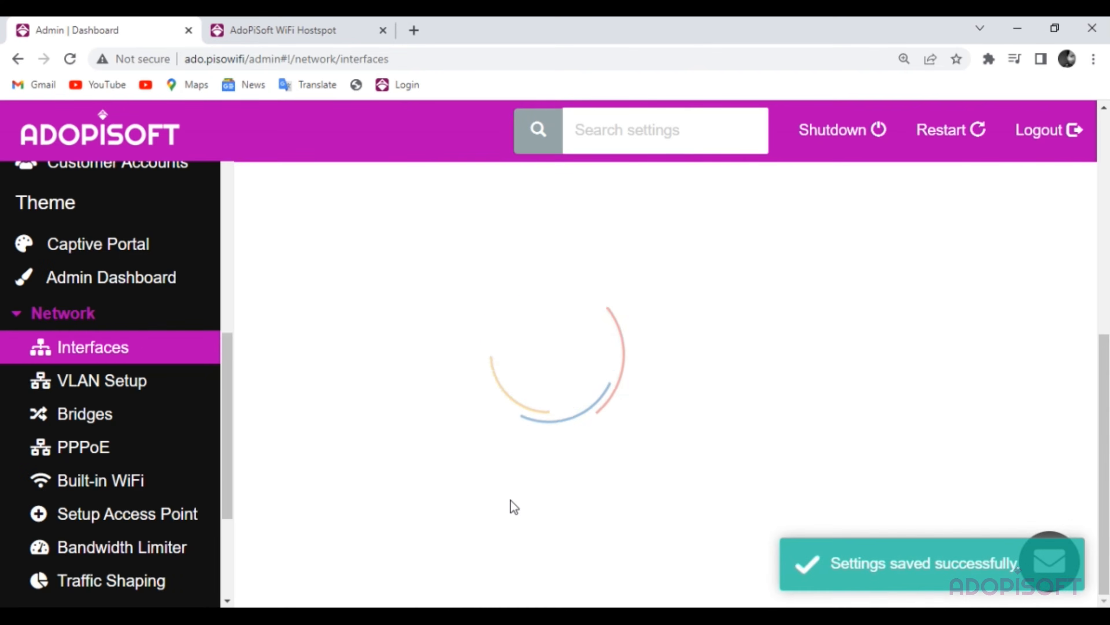
- Glance at p3p1, then choose HARD RESTART from the header's Restart dialog
{"action": "scroll", "coordinate": [639, 457], "scroll_direction": "down", "scroll_amount": 3}
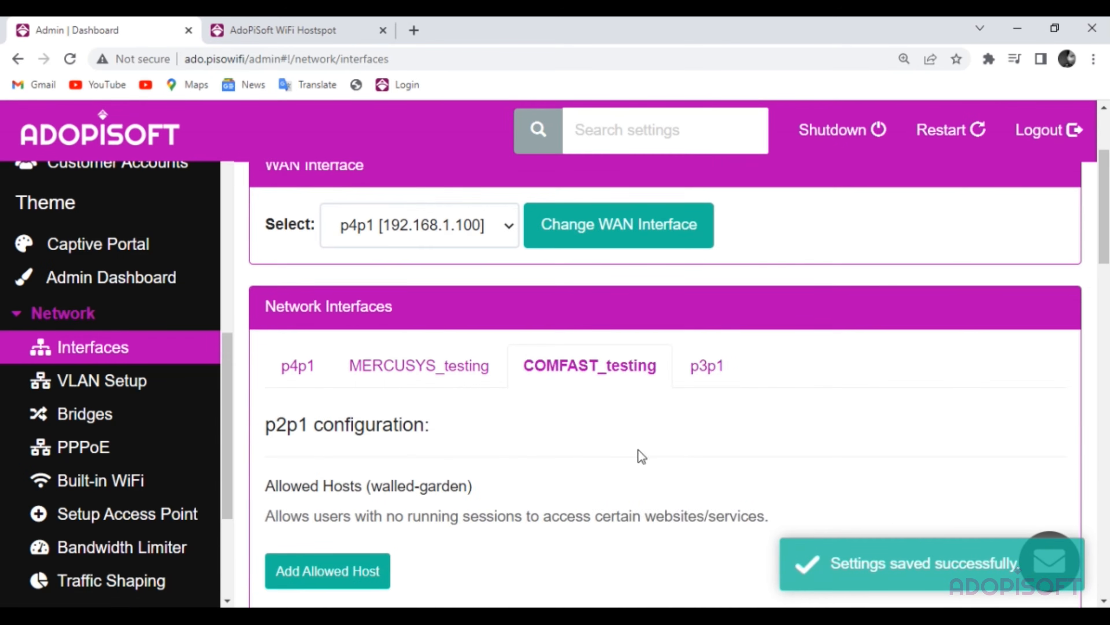
{"action": "left_click", "coordinate": [723, 381]}
{"action": "scroll", "coordinate": [444, 488], "scroll_direction": "down", "scroll_amount": 2}
{"action": "scroll", "coordinate": [443, 488], "scroll_direction": "down", "scroll_amount": 10}
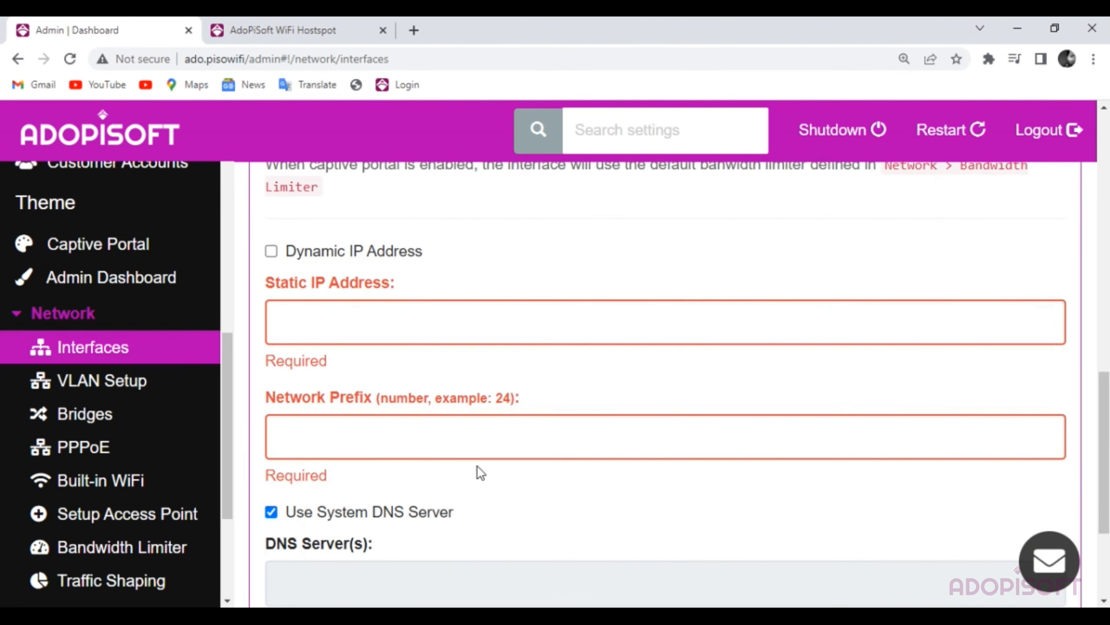
{"action": "scroll", "coordinate": [478, 471], "scroll_direction": "up", "scroll_amount": 15}
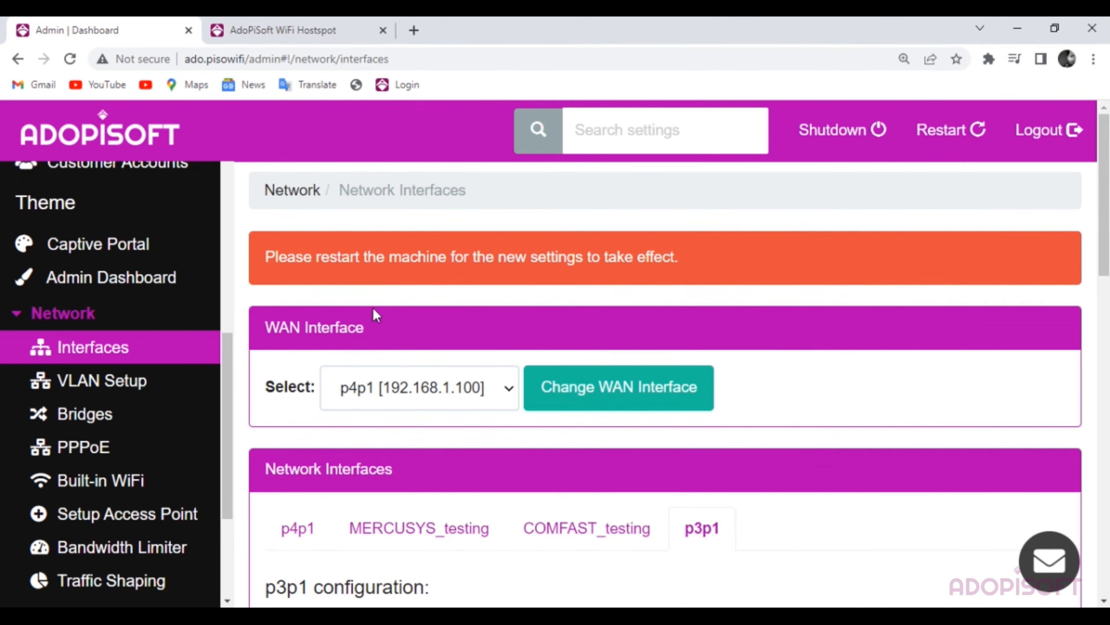
{"action": "left_click", "coordinate": [951, 130]}
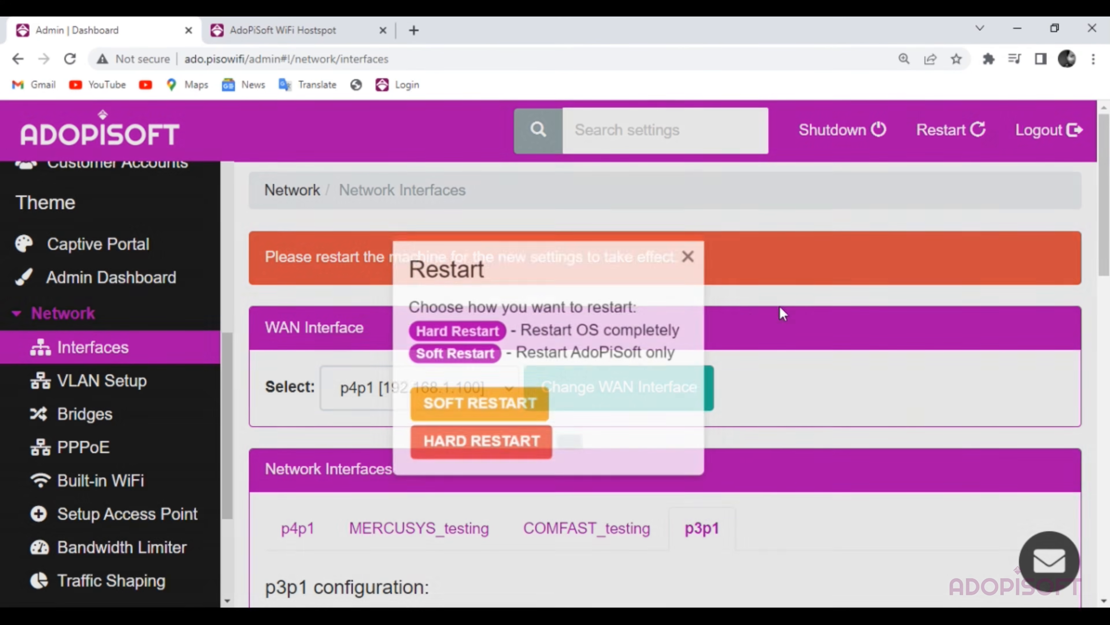
{"action": "left_click", "coordinate": [470, 450]}
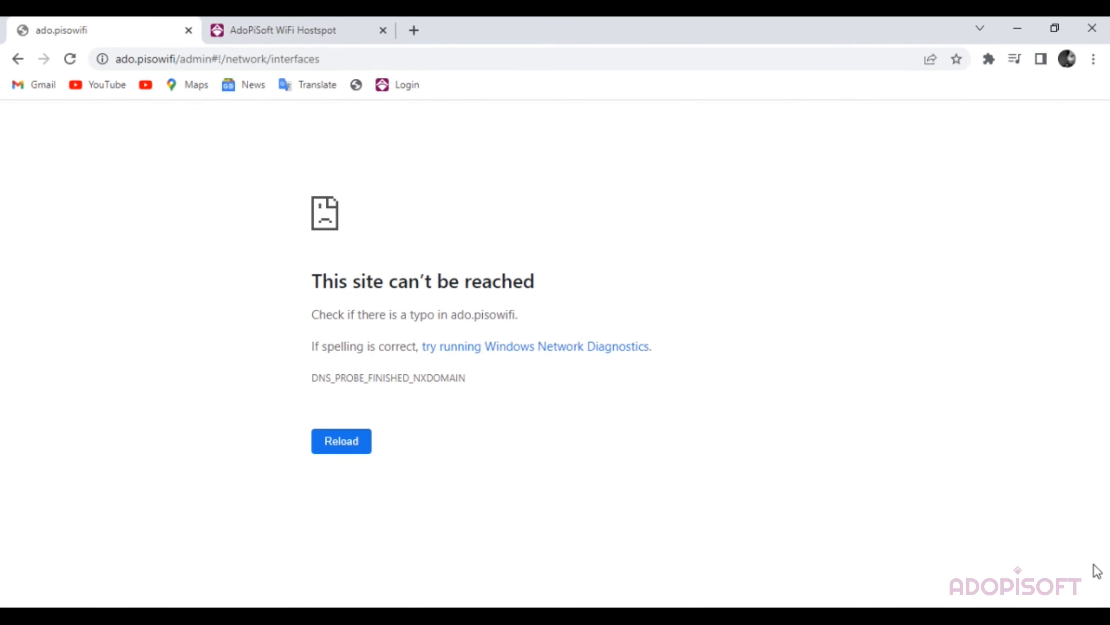
- Connect to the COMFAST_testing Wi-Fi network from the Windows network list
{"action": "left_click", "coordinate": [873, 616]}
{"action": "left_click", "coordinate": [890, 559]}
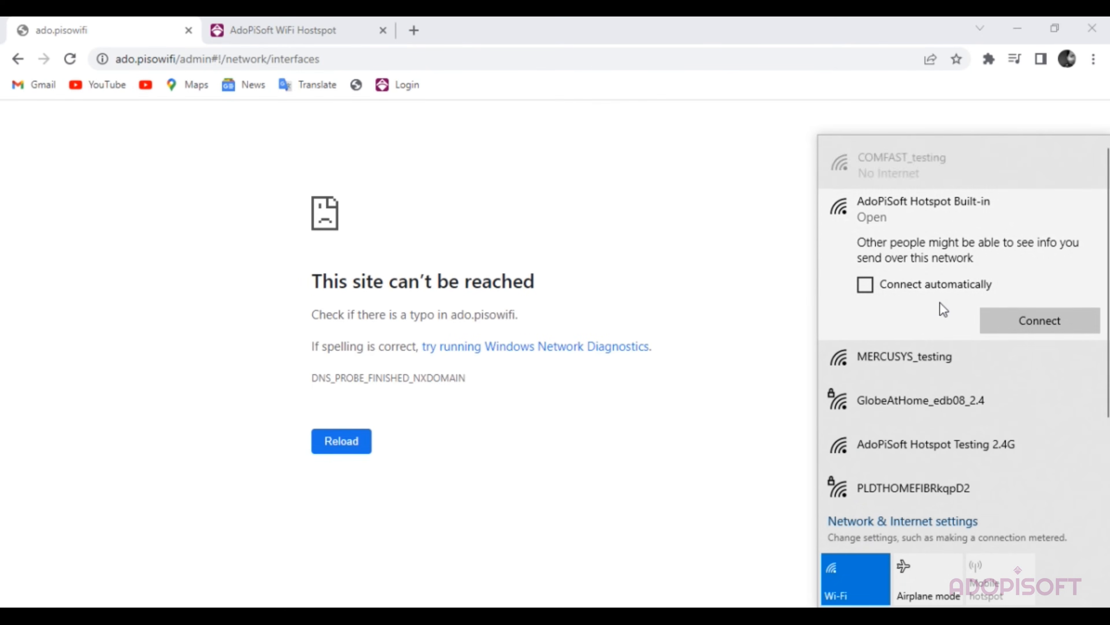
{"action": "left_click", "coordinate": [912, 167]}
{"action": "left_click", "coordinate": [953, 285]}
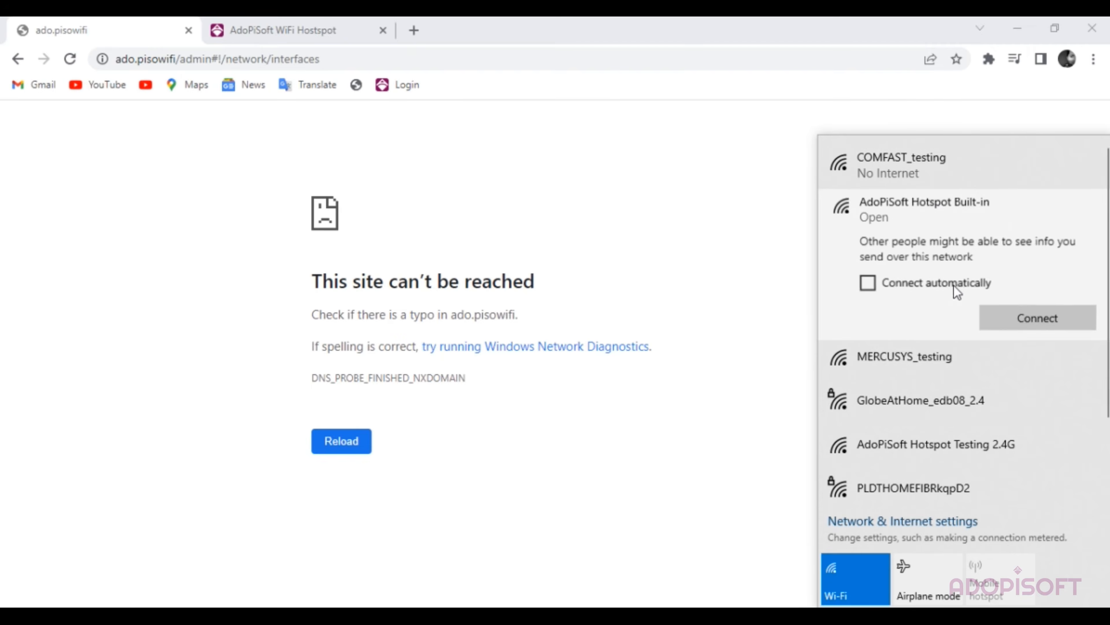
{"action": "left_click", "coordinate": [926, 161]}
{"action": "left_click", "coordinate": [725, 186]}
- Reload the hotspot portal tab and verify it shows the Comfast-branded theme
{"action": "left_click", "coordinate": [356, 30]}
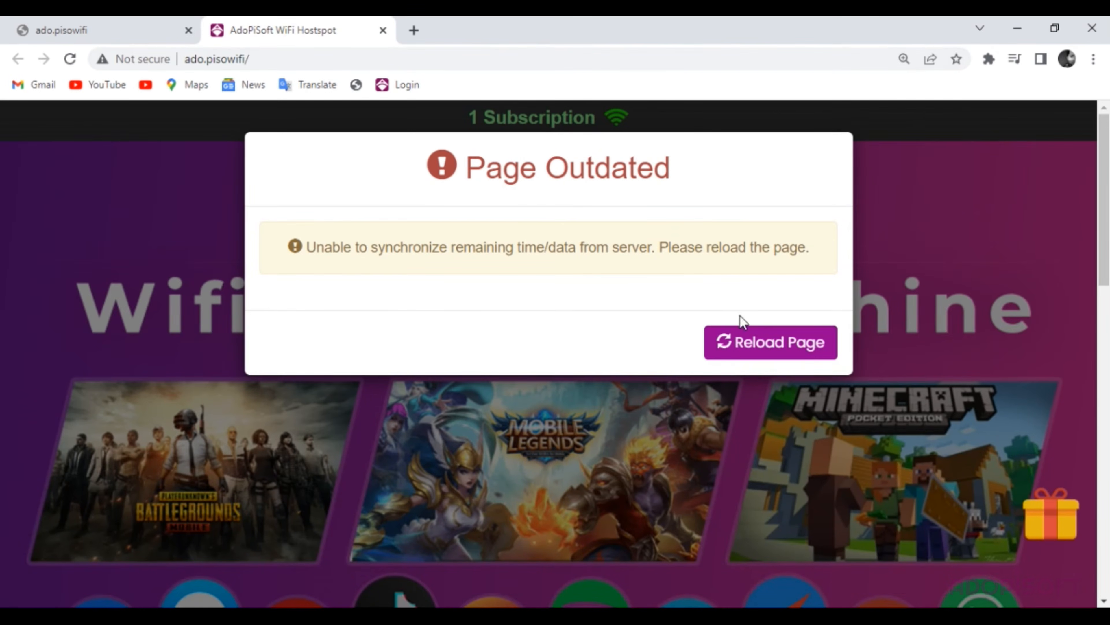
{"action": "left_click", "coordinate": [739, 336]}
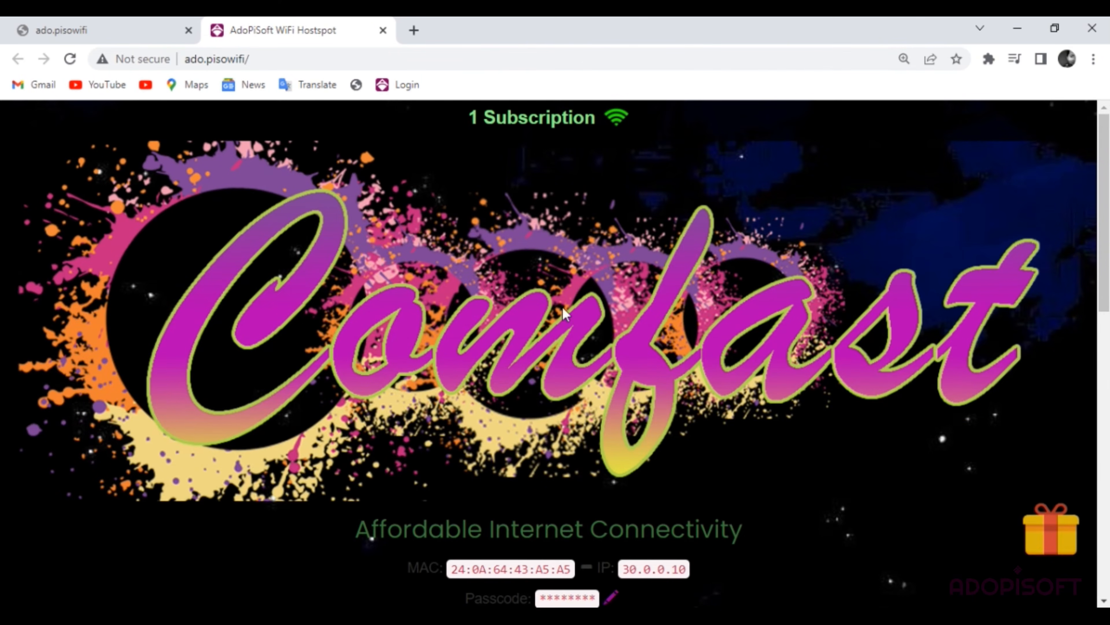
{"action": "scroll", "coordinate": [662, 312], "scroll_direction": "down", "scroll_amount": 3}
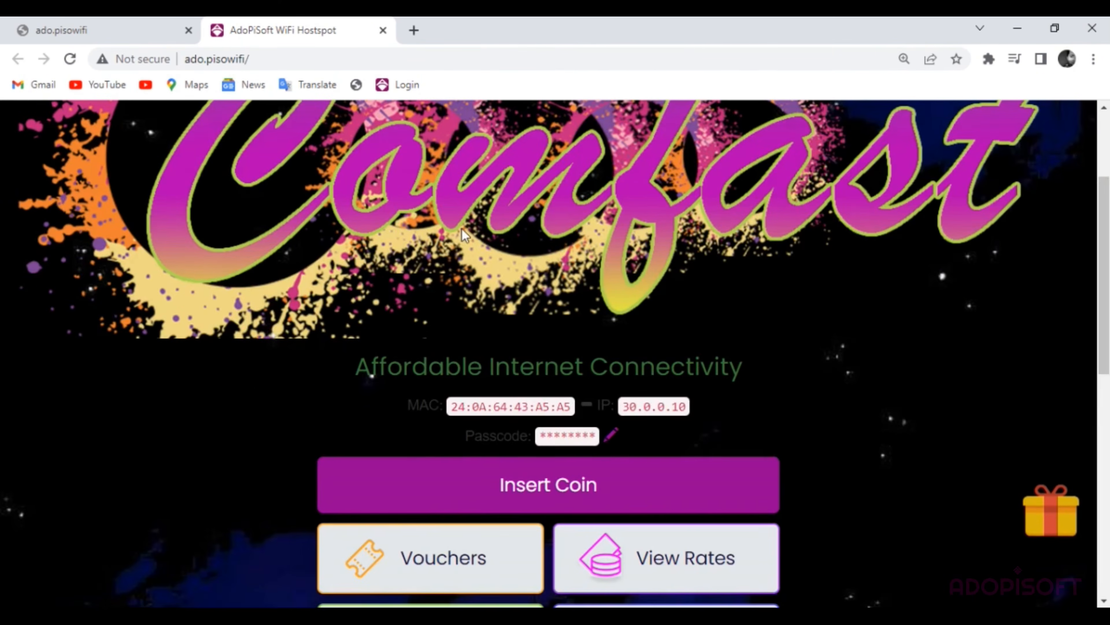
{"action": "scroll", "coordinate": [490, 263], "scroll_direction": "down", "scroll_amount": 2}
{"action": "scroll", "coordinate": [332, 191], "scroll_direction": "up", "scroll_amount": 5}
{"action": "scroll", "coordinate": [701, 340], "scroll_direction": "down", "scroll_amount": 10}
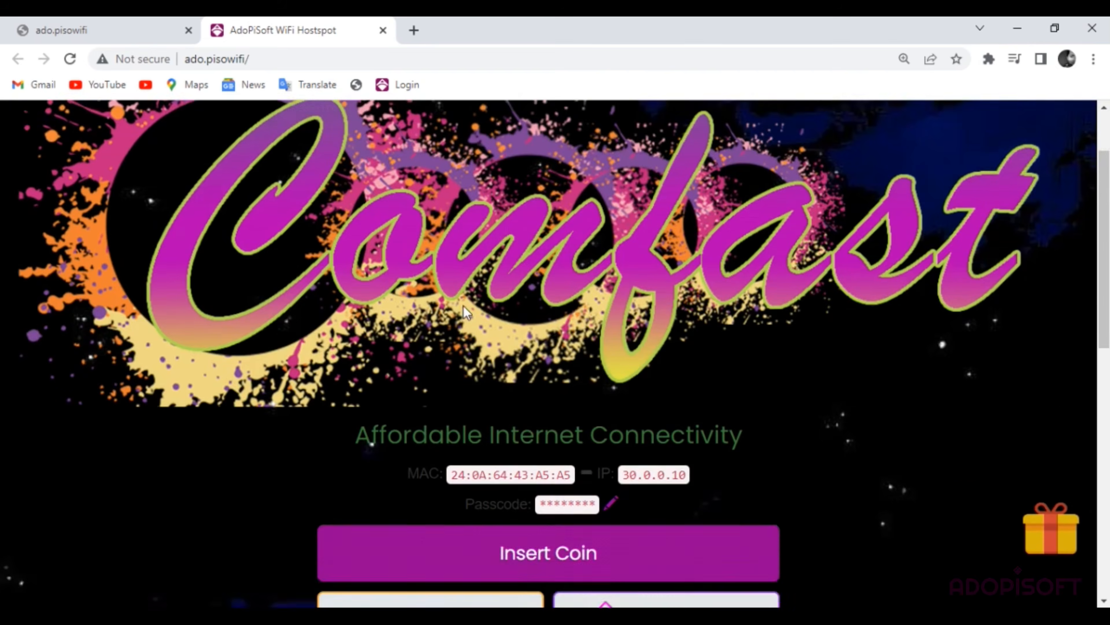
{"action": "scroll", "coordinate": [431, 491], "scroll_direction": "down", "scroll_amount": 2}
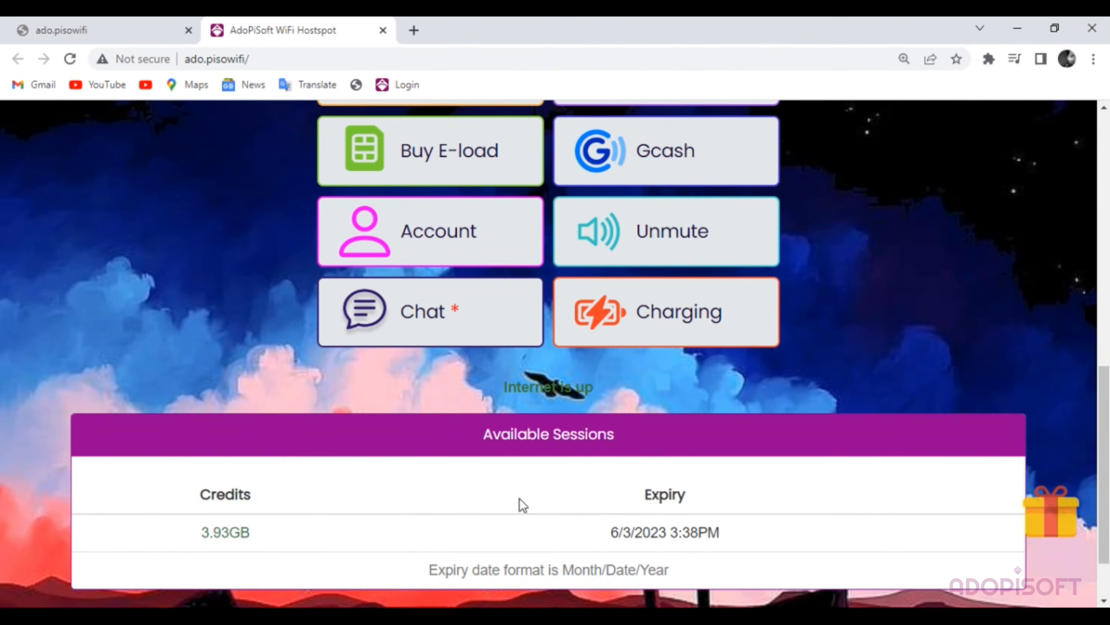
{"action": "scroll", "coordinate": [523, 505], "scroll_direction": "up", "scroll_amount": 10}
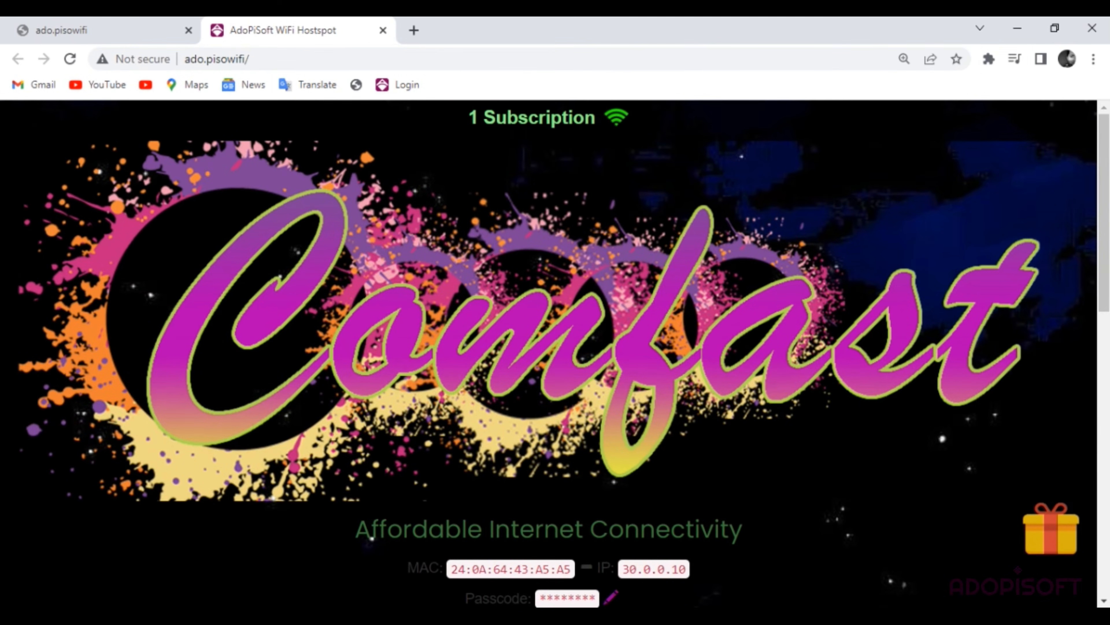
{"action": "left_click", "coordinate": [873, 616]}
{"action": "left_click", "coordinate": [858, 561]}
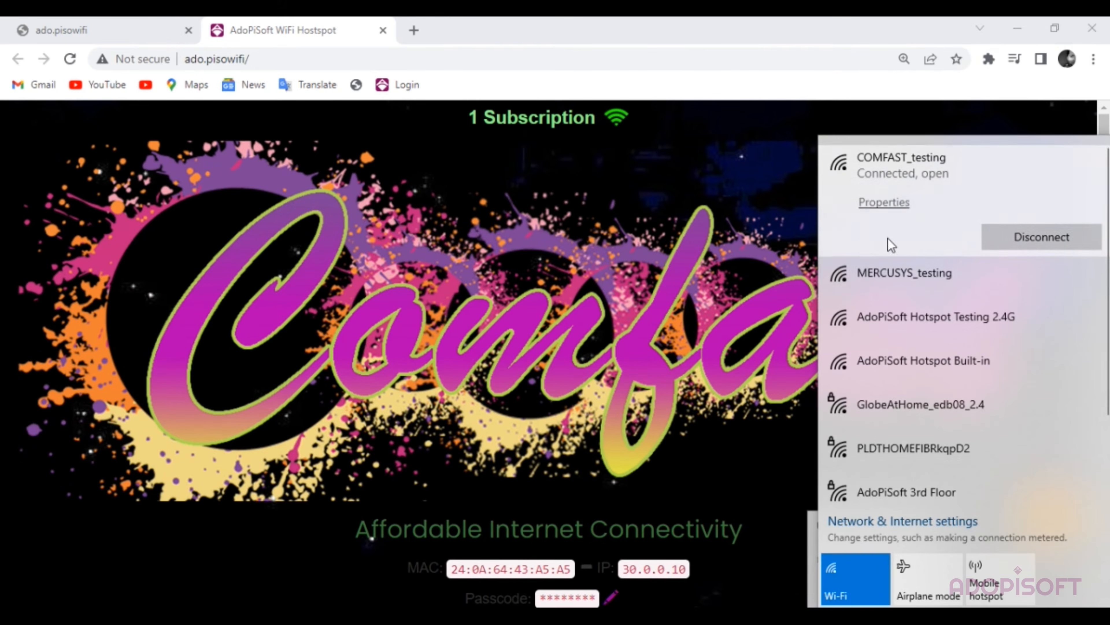
- Join MERCUSYS_testing, dismiss the bonus wheel announcement and browse the Mercusys-themed portal
{"action": "left_click", "coordinate": [909, 274]}
{"action": "left_click", "coordinate": [1013, 319]}
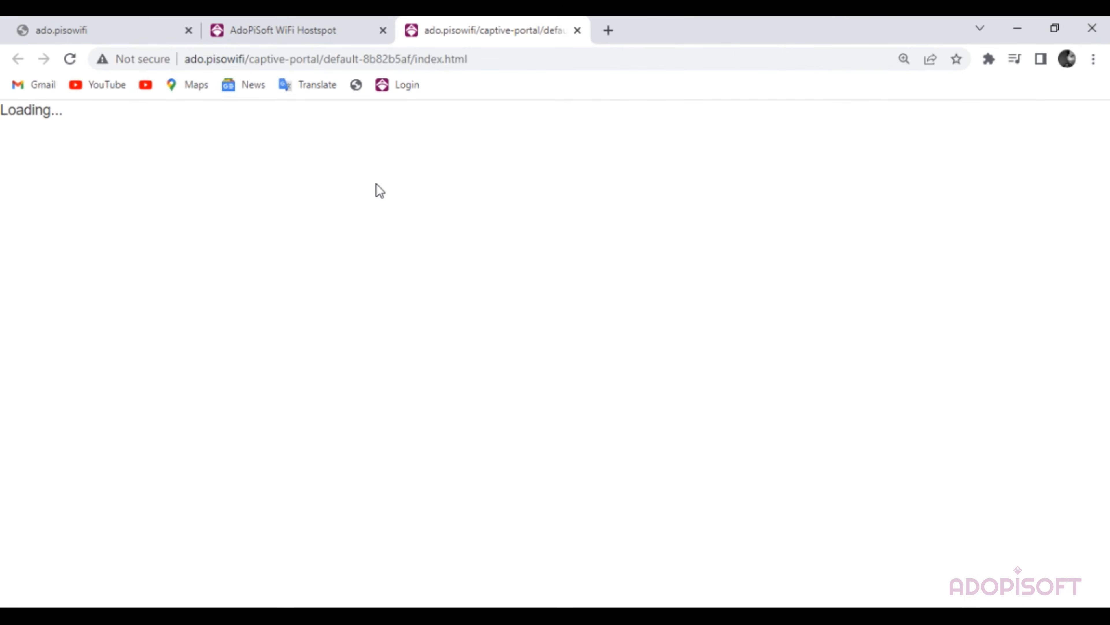
{"action": "scroll", "coordinate": [681, 301], "scroll_direction": "down", "scroll_amount": 4}
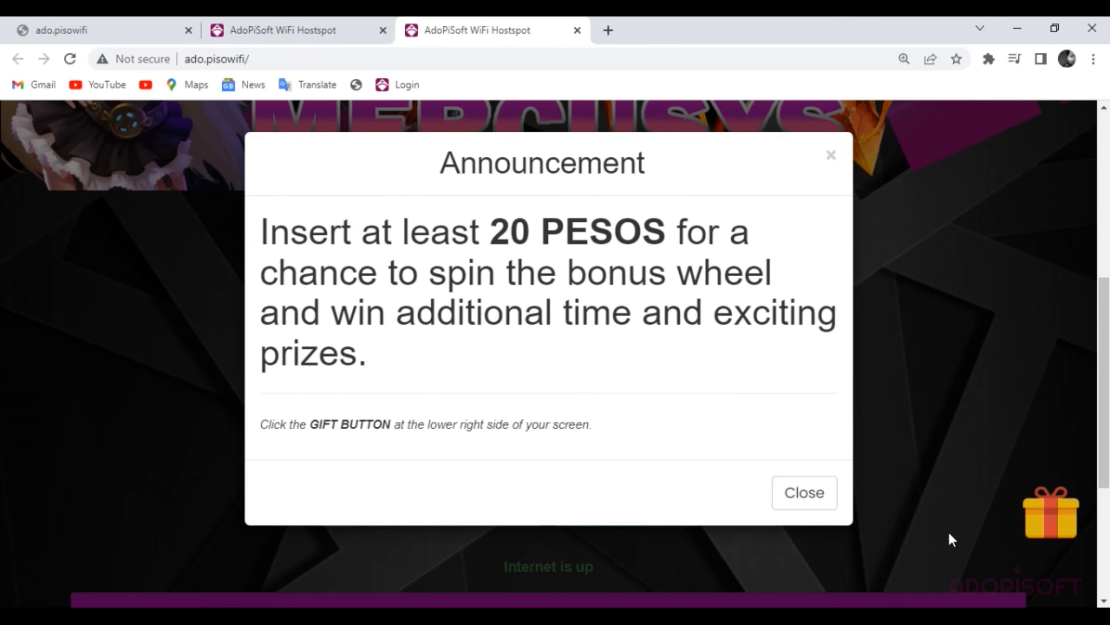
{"action": "scroll", "coordinate": [656, 301], "scroll_direction": "up", "scroll_amount": 5}
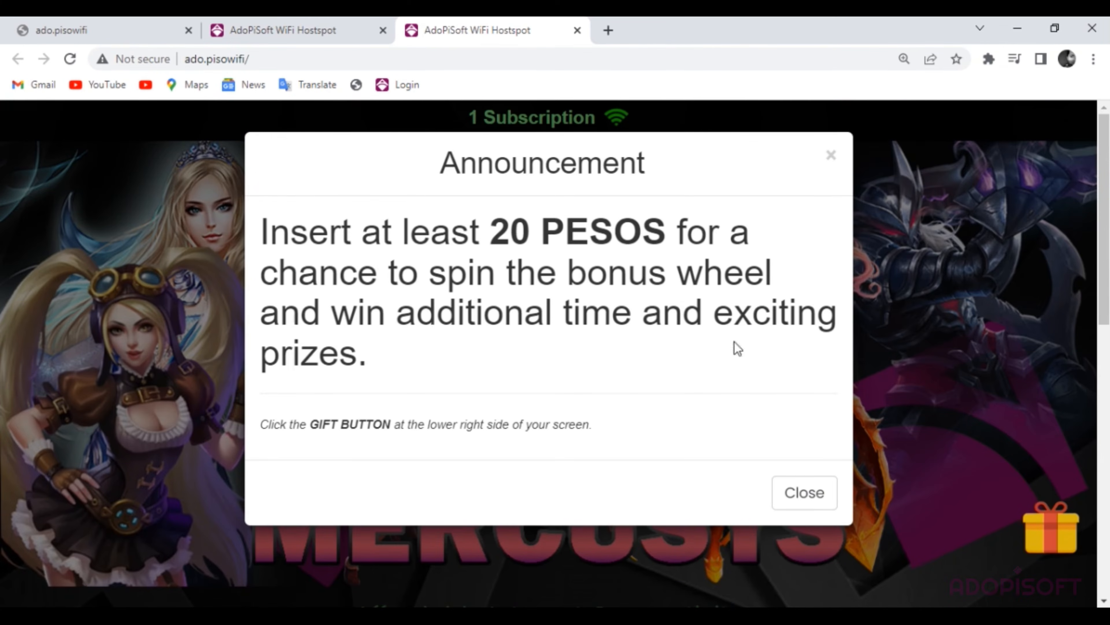
{"action": "scroll", "coordinate": [652, 402], "scroll_direction": "down", "scroll_amount": 3}
{"action": "left_click", "coordinate": [786, 495]}
{"action": "scroll", "coordinate": [855, 432], "scroll_direction": "down", "scroll_amount": 2}
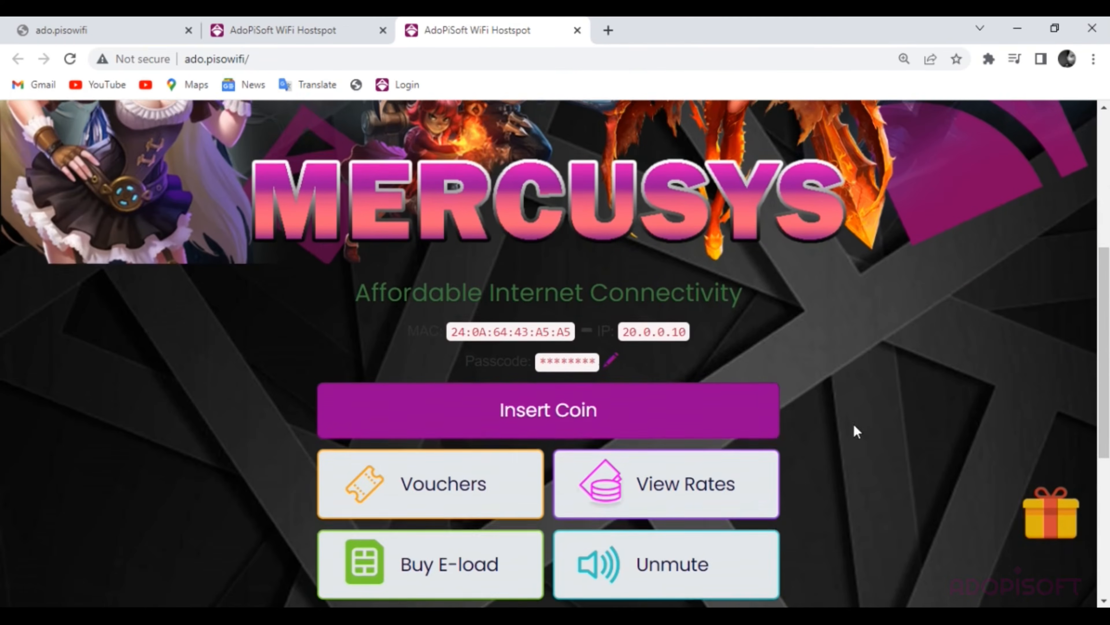
{"action": "scroll", "coordinate": [883, 467], "scroll_direction": "down", "scroll_amount": 2}
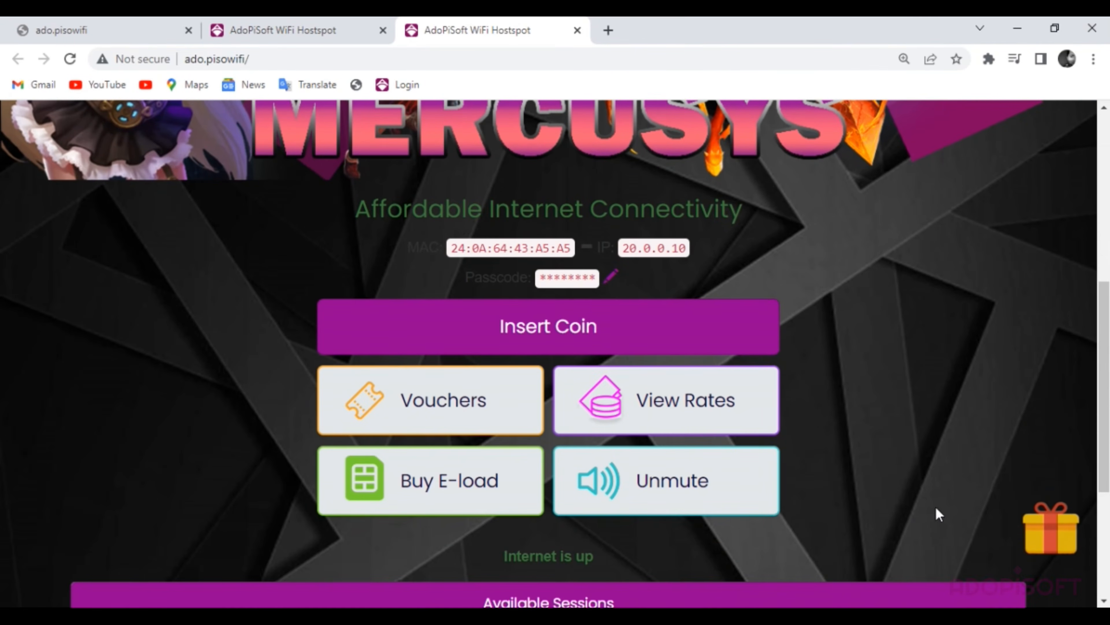
{"action": "scroll", "coordinate": [792, 396], "scroll_direction": "up", "scroll_amount": 8}
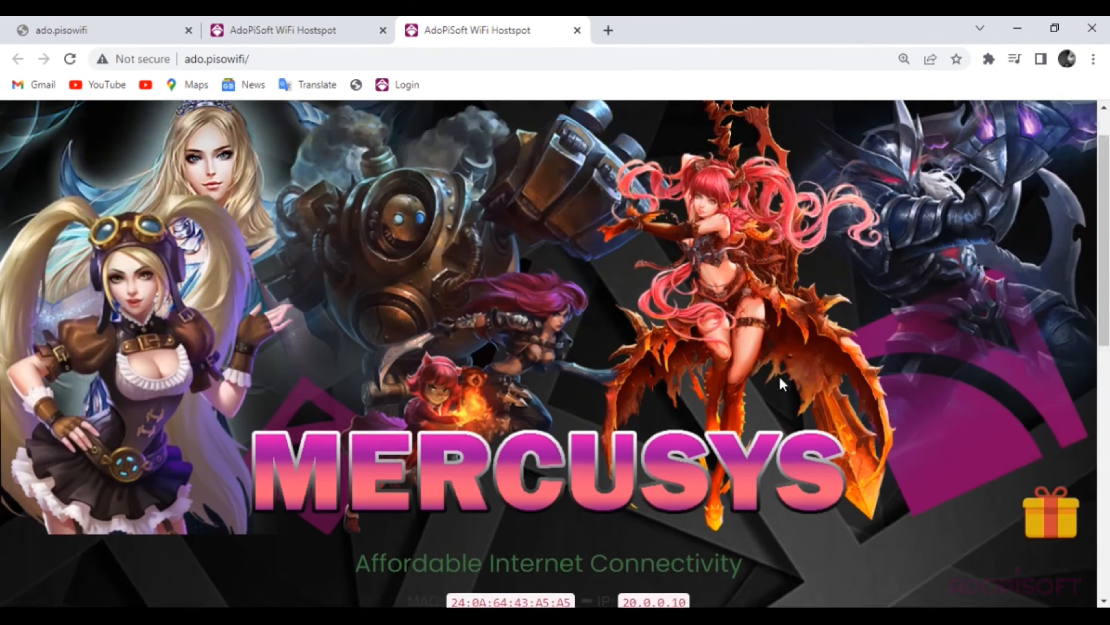
{"action": "scroll", "coordinate": [781, 379], "scroll_direction": "up", "scroll_amount": 1}
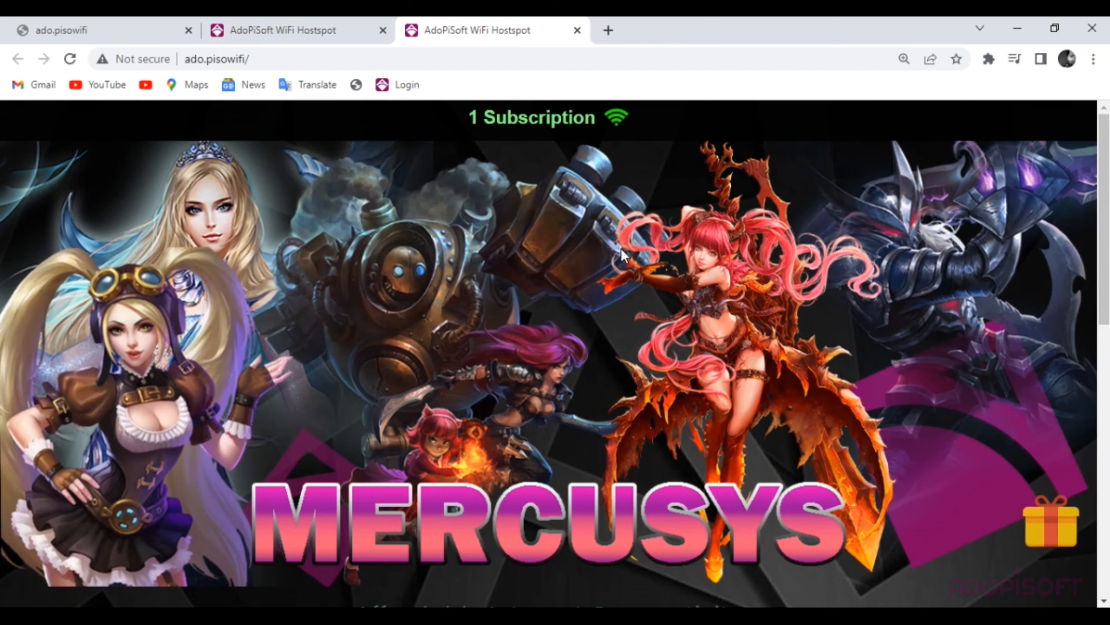
- Check the portal address and other portal tabs, then return to the admin tab
{"action": "left_click", "coordinate": [253, 60]}
{"action": "left_click", "coordinate": [303, 37]}
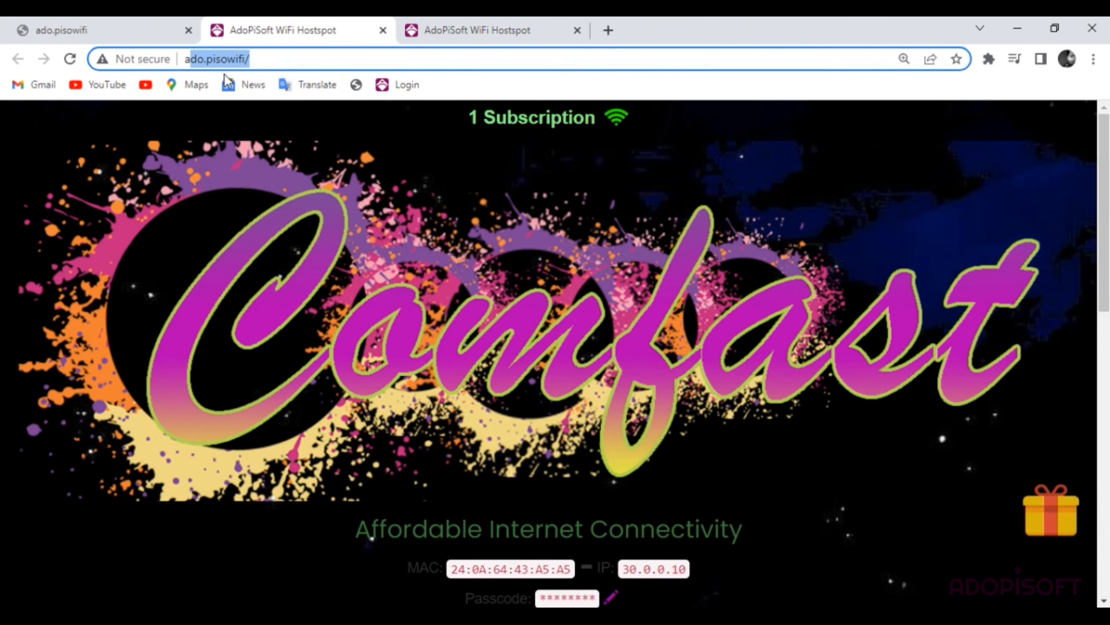
{"action": "left_click", "coordinate": [471, 36]}
{"action": "left_click", "coordinate": [74, 29]}
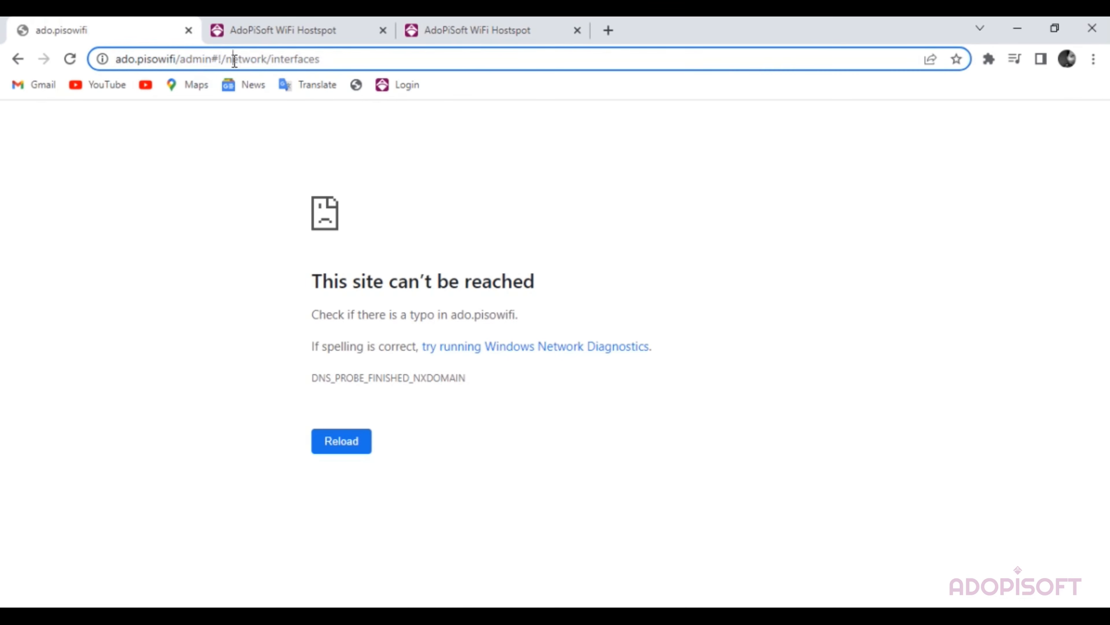
- Reload the admin dashboard, open the captive portal theme settings and clear the Portal Domain
{"action": "left_click", "coordinate": [234, 60]}
{"action": "key", "text": "Return"}
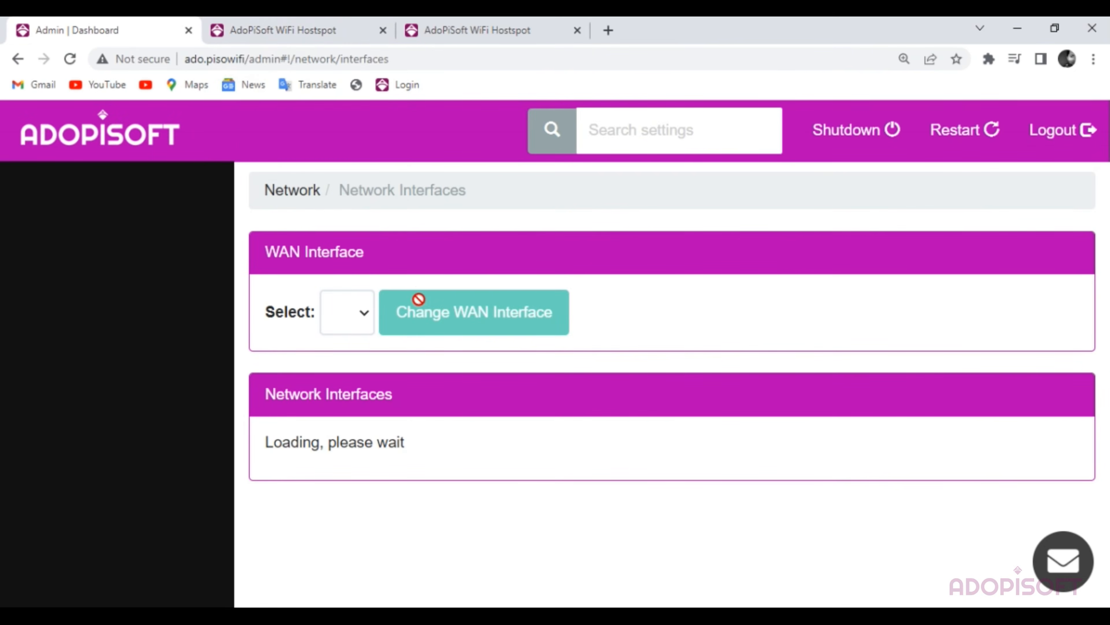
{"action": "scroll", "coordinate": [117, 378], "scroll_direction": "down", "scroll_amount": 8}
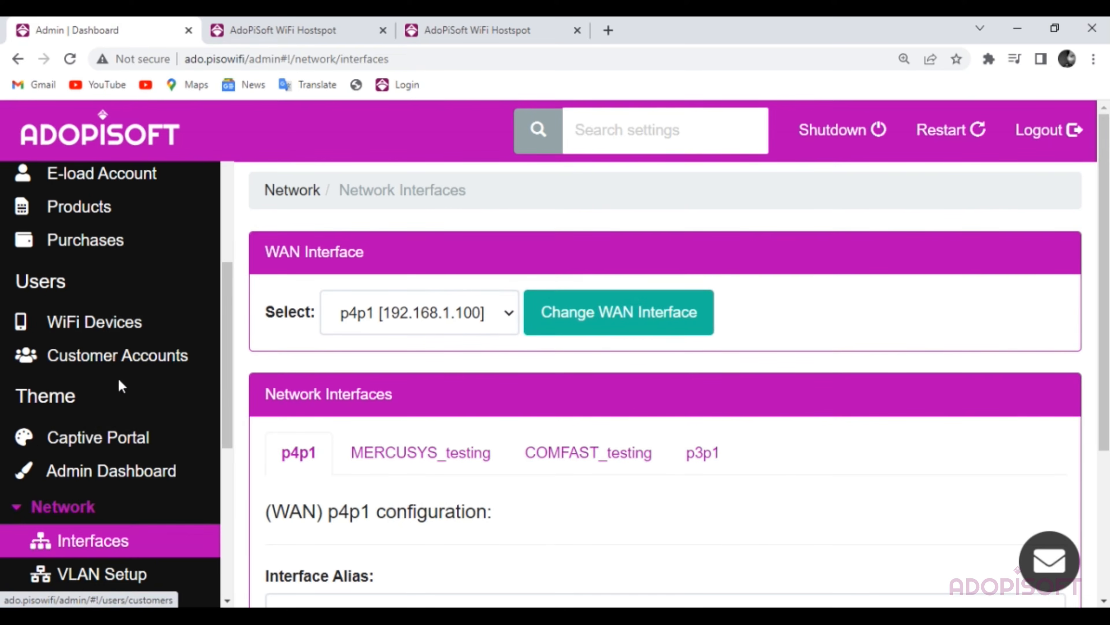
{"action": "scroll", "coordinate": [108, 433], "scroll_direction": "down", "scroll_amount": 5}
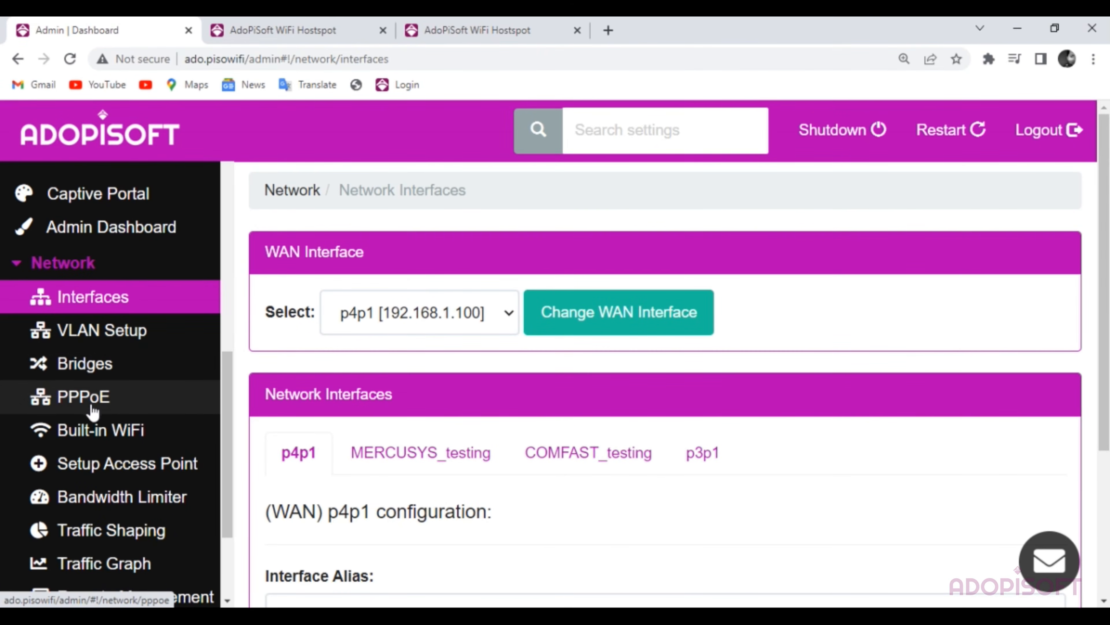
{"action": "left_click", "coordinate": [141, 208]}
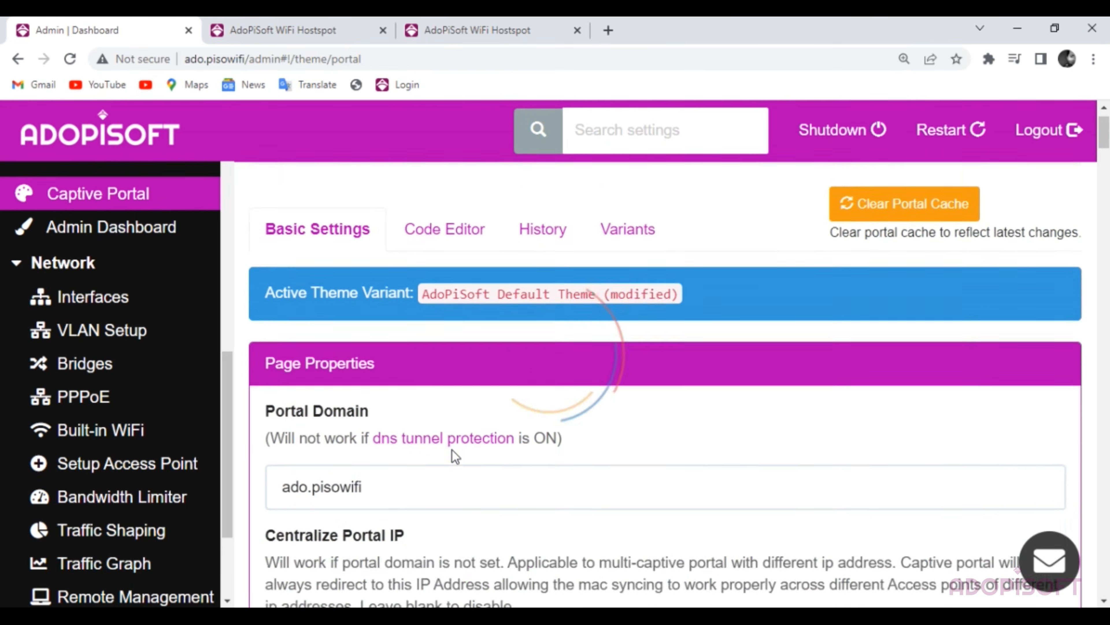
{"action": "scroll", "coordinate": [323, 381], "scroll_direction": "down", "scroll_amount": 2}
{"action": "left_click", "coordinate": [344, 368]}
{"action": "double_click", "coordinate": [344, 369]}
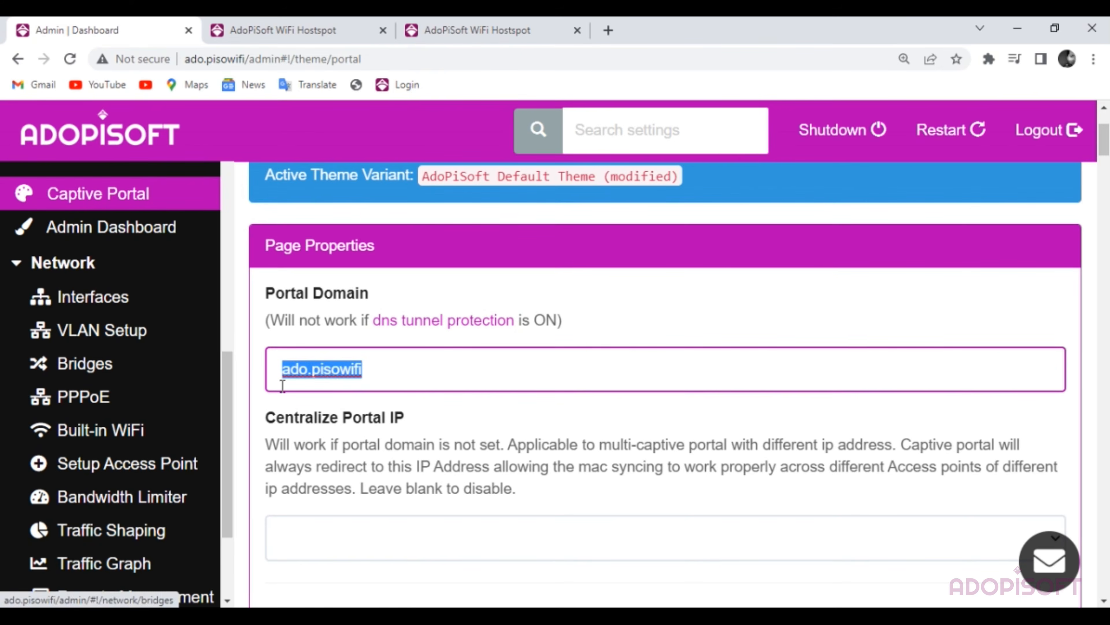
{"action": "left_click", "coordinate": [473, 380]}
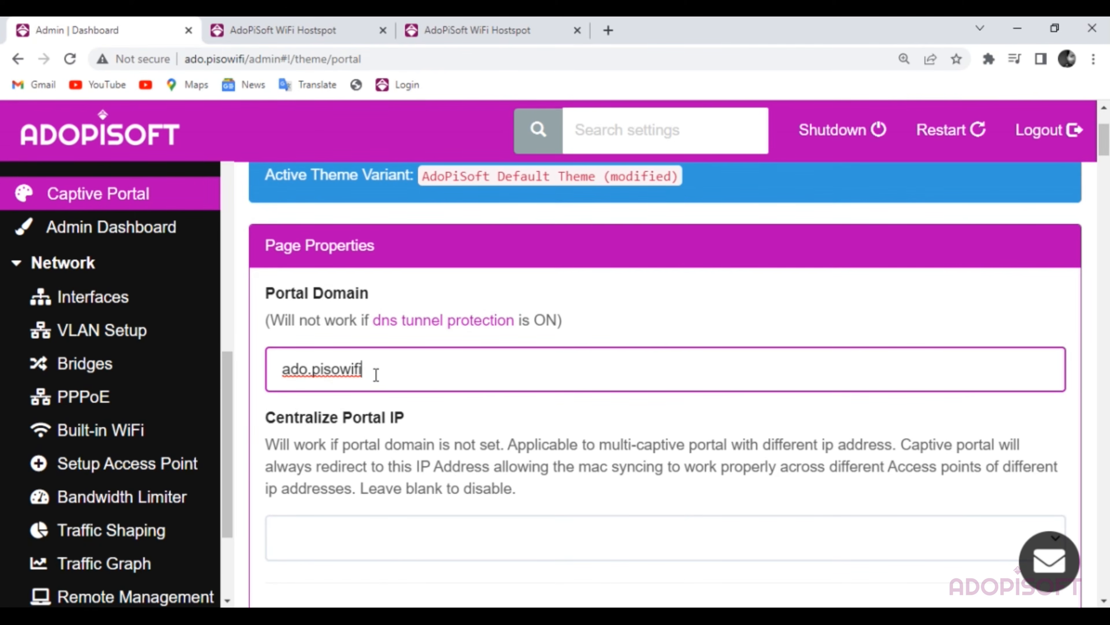
{"action": "key", "text": "BackSpace"}
{"action": "key", "text": "BackSpace"}
{"action": "key", "text": "BackSpace"}
{"action": "key", "text": "BackSpace"}
{"action": "key", "text": "BackSpace"}
{"action": "key", "text": "BackSpace"}
{"action": "key", "text": "BackSpace"}
{"action": "key", "text": "BackSpace"}
{"action": "key", "text": "BackSpace"}
{"action": "key", "text": "BackSpace"}
{"action": "key", "text": "BackSpace"}
{"action": "key", "text": "BackSpace"}
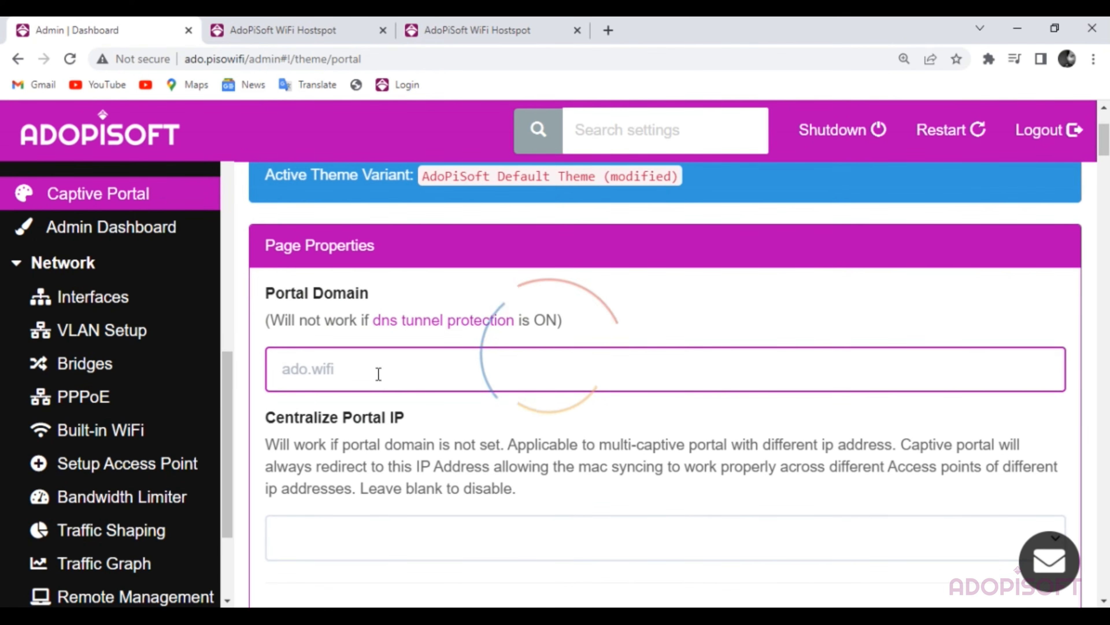
- Set Centralize Portal IP to blank and scroll back to the top of Basic Settings
{"action": "scroll", "coordinate": [434, 365], "scroll_direction": "down", "scroll_amount": 3}
{"action": "left_click", "coordinate": [356, 370]}
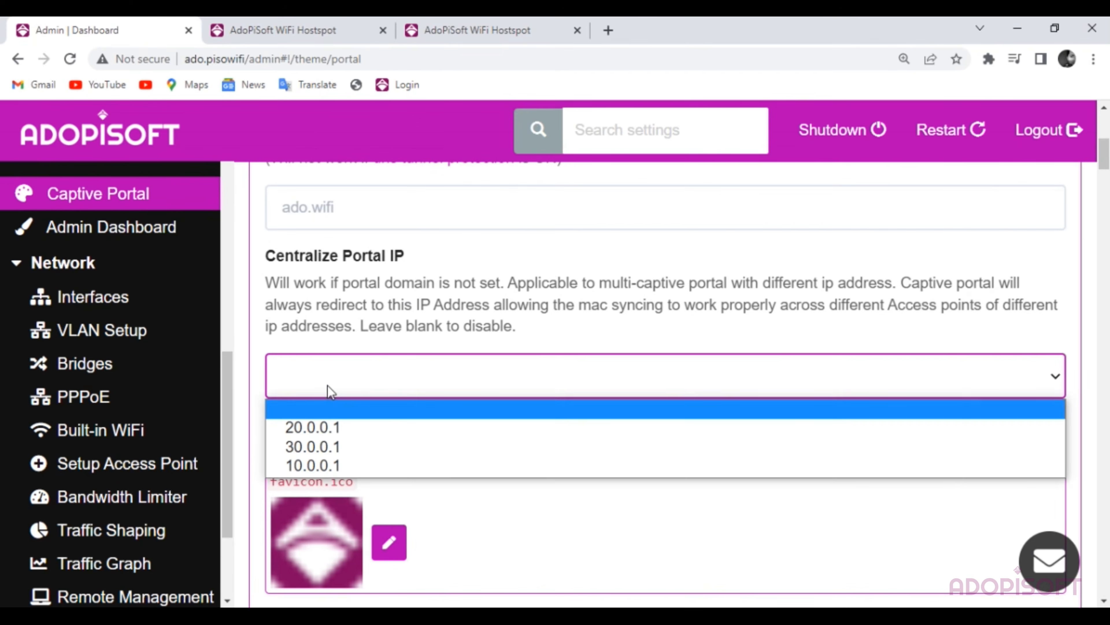
{"action": "left_click", "coordinate": [345, 374]}
{"action": "scroll", "coordinate": [440, 352], "scroll_direction": "down", "scroll_amount": 10}
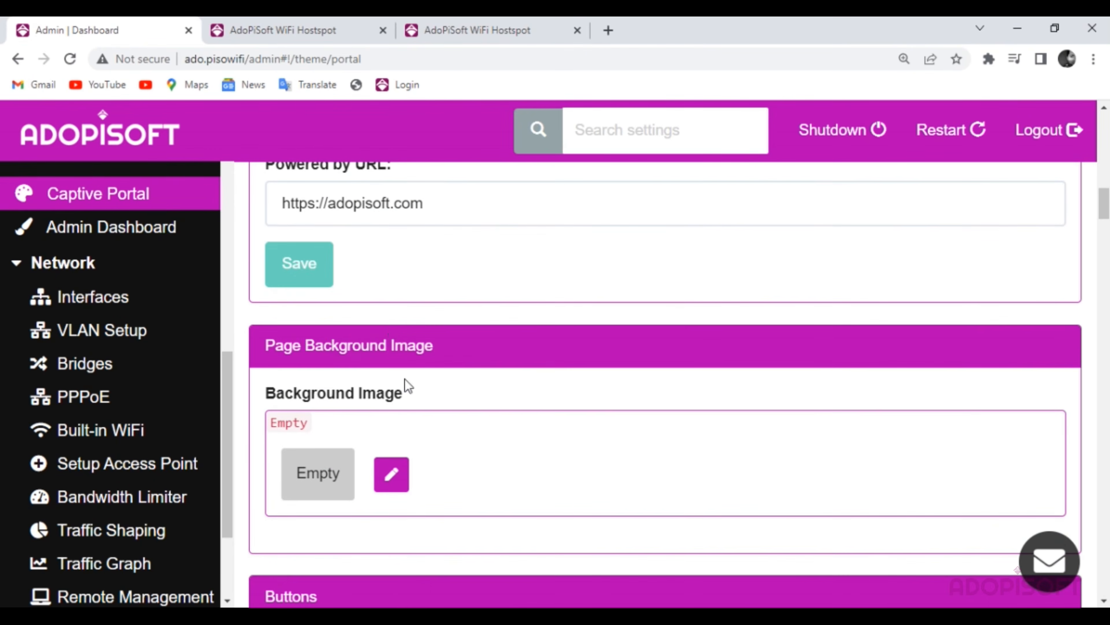
{"action": "scroll", "coordinate": [493, 352], "scroll_direction": "up", "scroll_amount": 9}
{"action": "scroll", "coordinate": [466, 355], "scroll_direction": "up", "scroll_amount": 5}
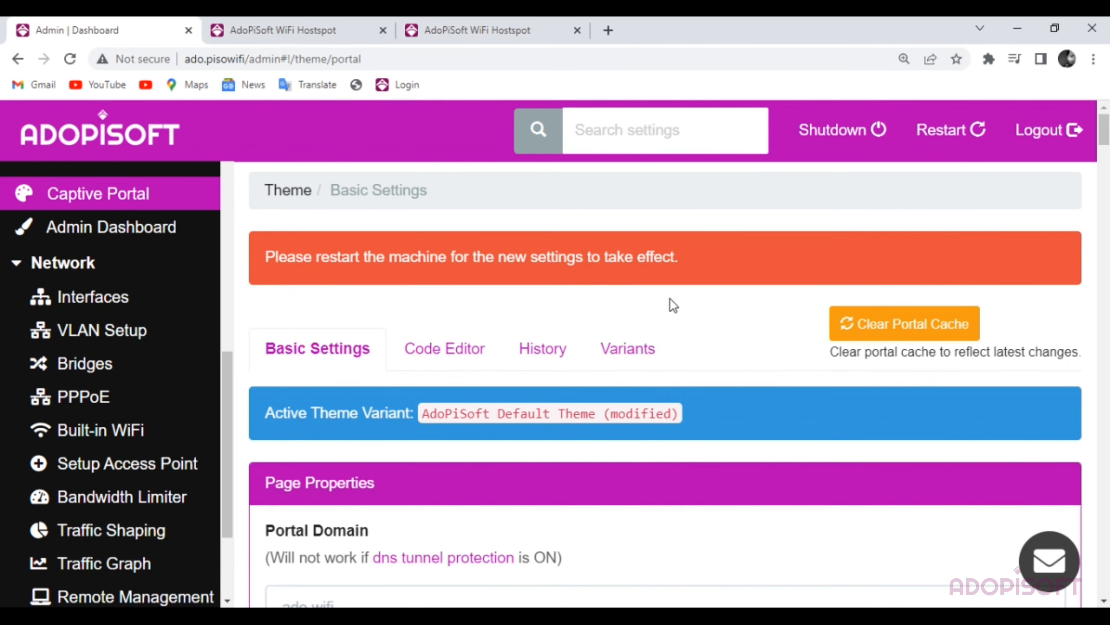
- Trigger a SOFT RESTART of AdoPiSoft, then go to the Mercusys hotspot portal tab
{"action": "left_click", "coordinate": [946, 149]}
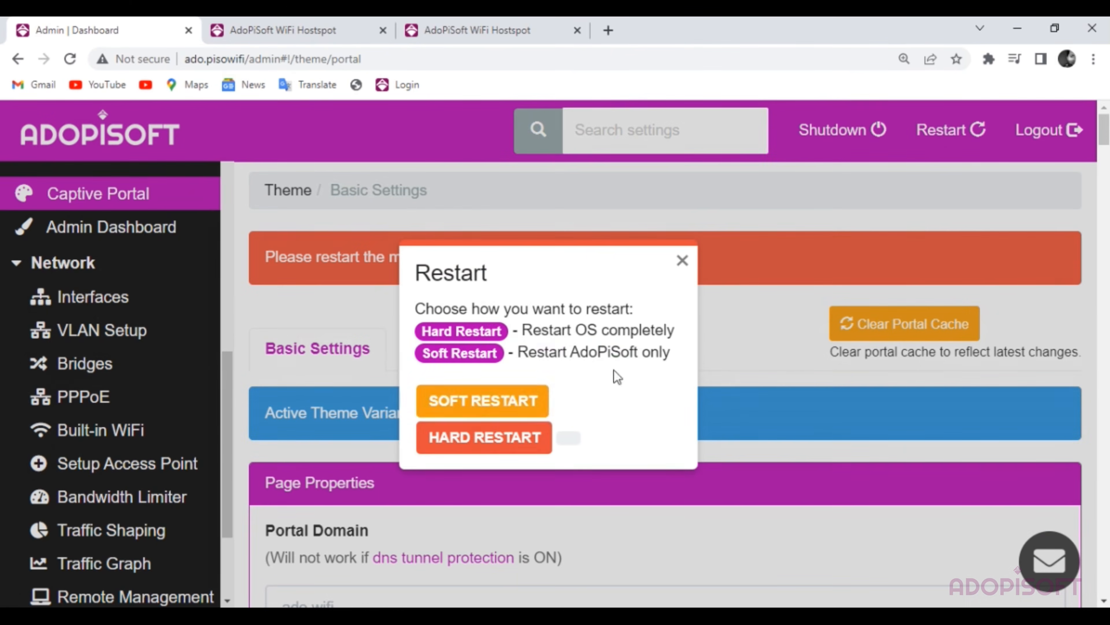
{"action": "left_click", "coordinate": [489, 407]}
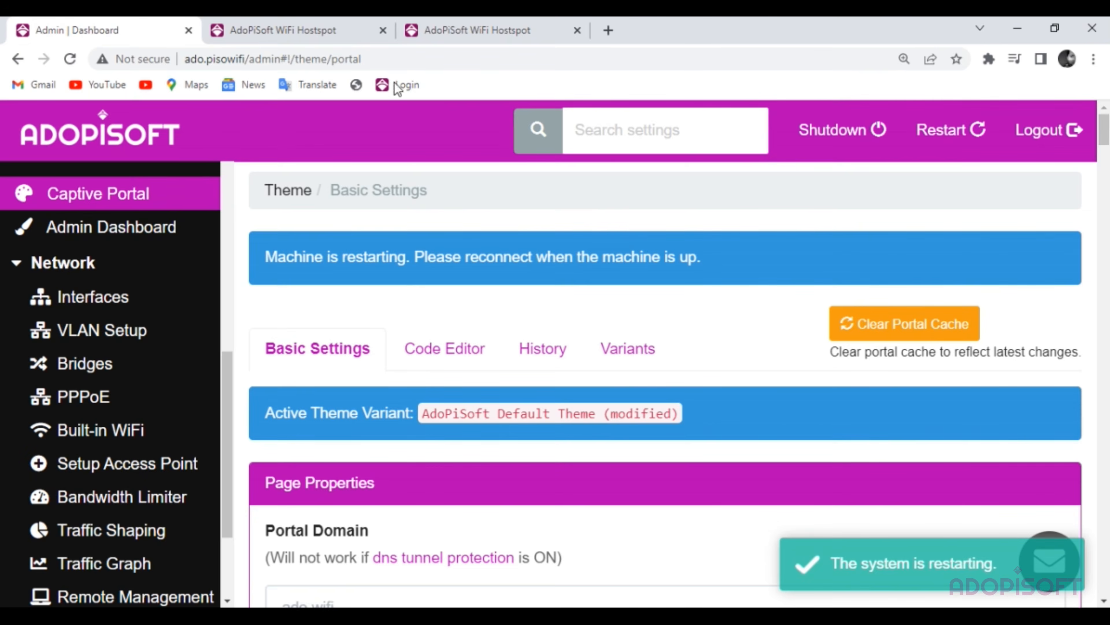
{"action": "left_click", "coordinate": [448, 27]}
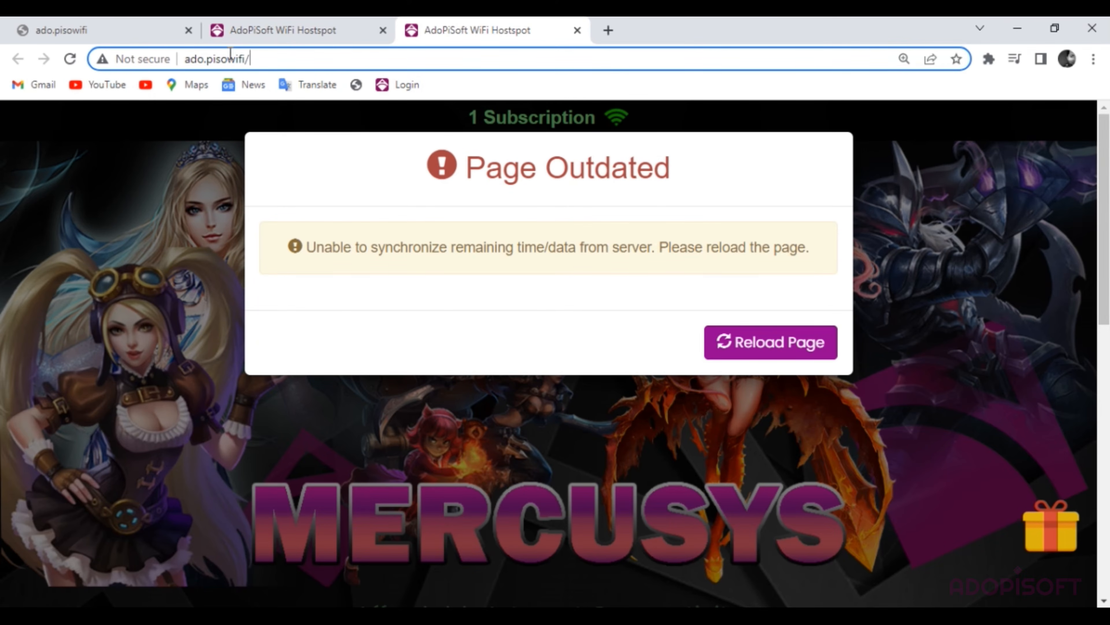
- Reload the outdated Mercusys portal, dismiss the bonus wheel announcement and compare portal tabs
{"action": "left_click", "coordinate": [748, 343]}
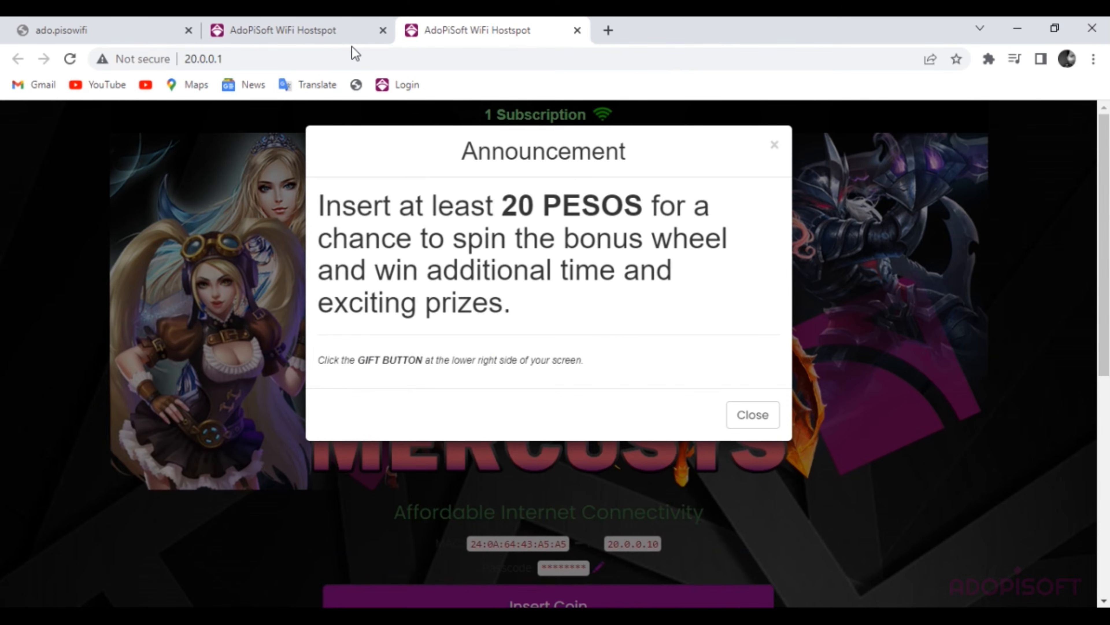
{"action": "left_click", "coordinate": [744, 422]}
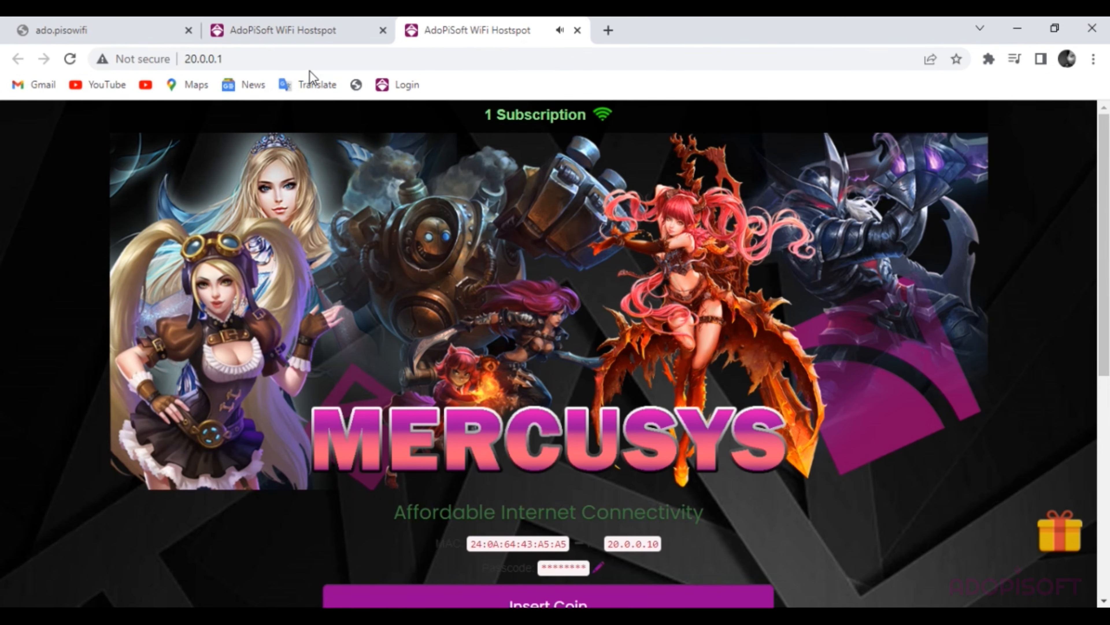
{"action": "left_click", "coordinate": [303, 31]}
{"action": "left_click", "coordinate": [464, 24]}
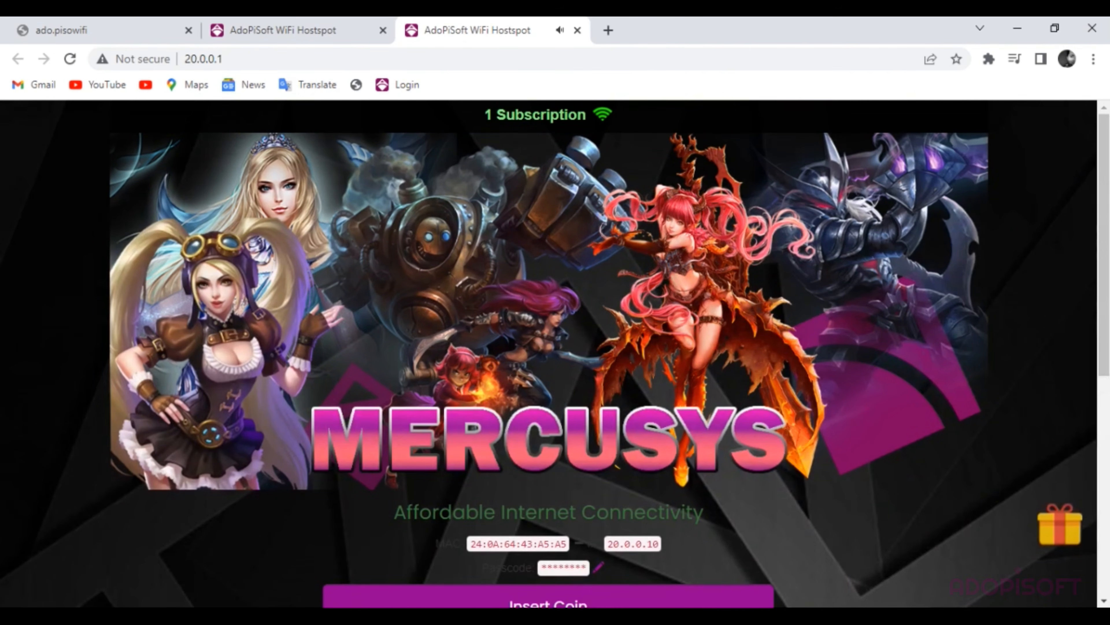
- Confirm MERCUSYS_testing is the connected Wi-Fi and bring up the network list again
{"action": "left_click", "coordinate": [872, 617]}
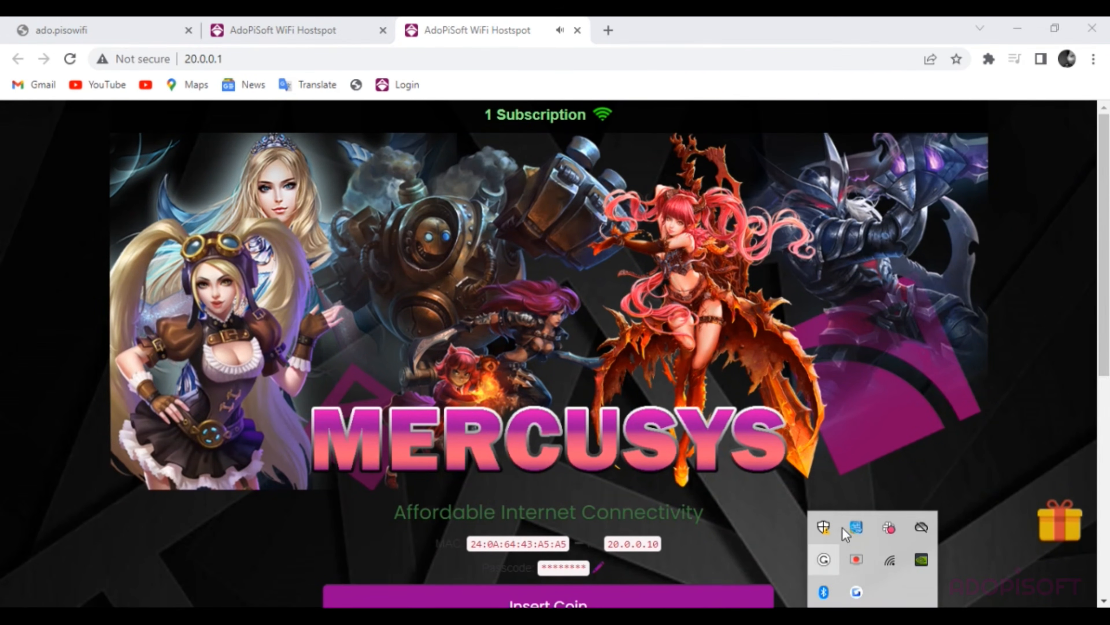
{"action": "left_click", "coordinate": [824, 559]}
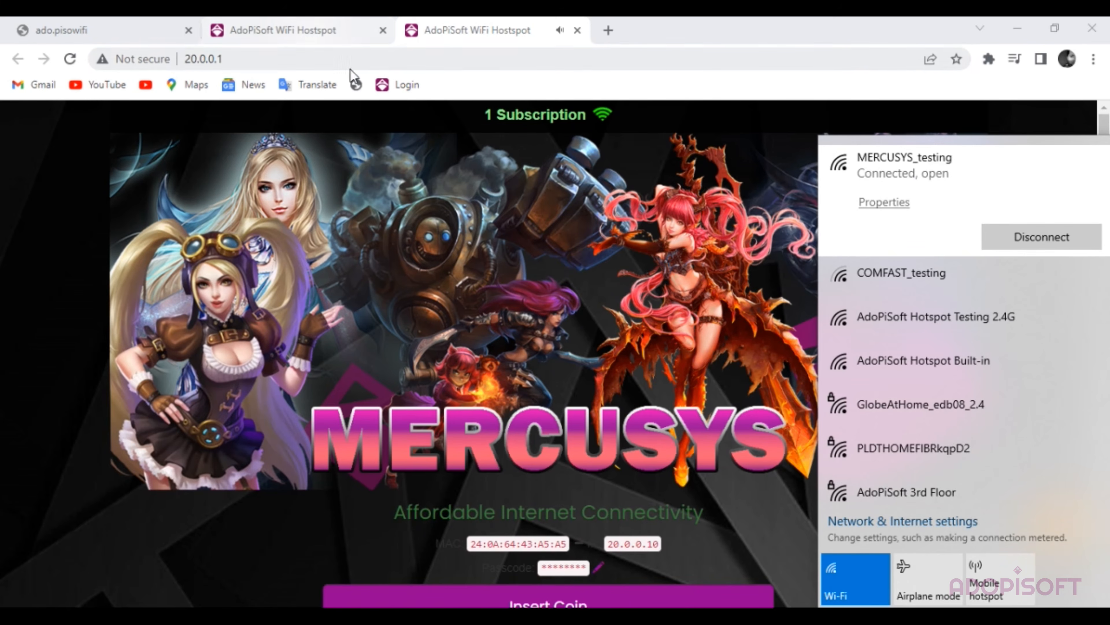
{"action": "left_click", "coordinate": [366, 63]}
{"action": "left_click", "coordinate": [357, 33]}
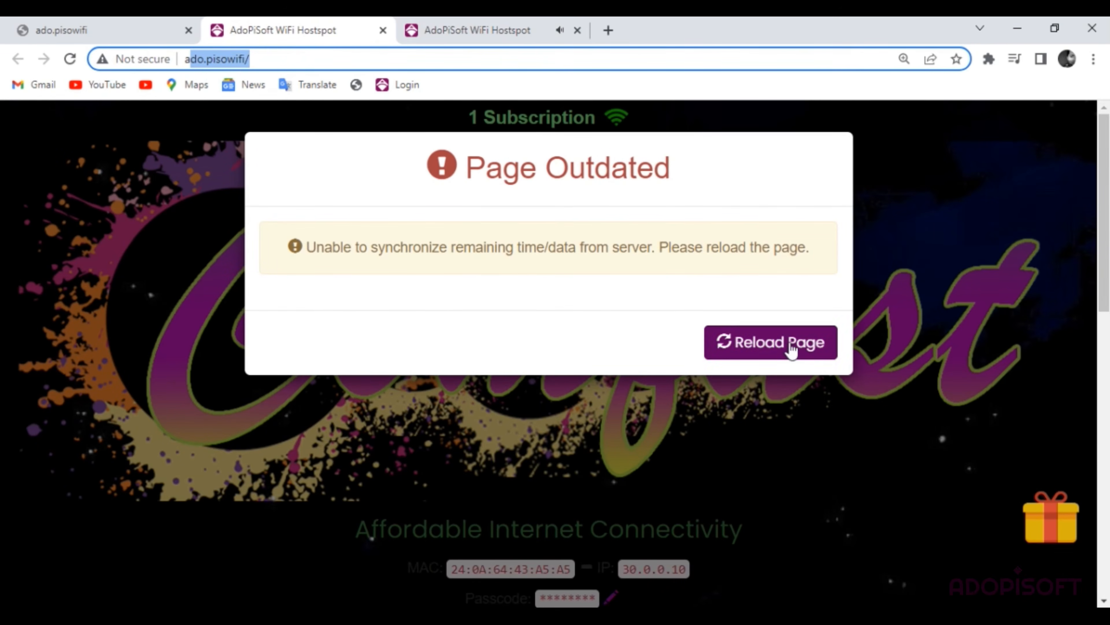
{"action": "left_click", "coordinate": [875, 617]}
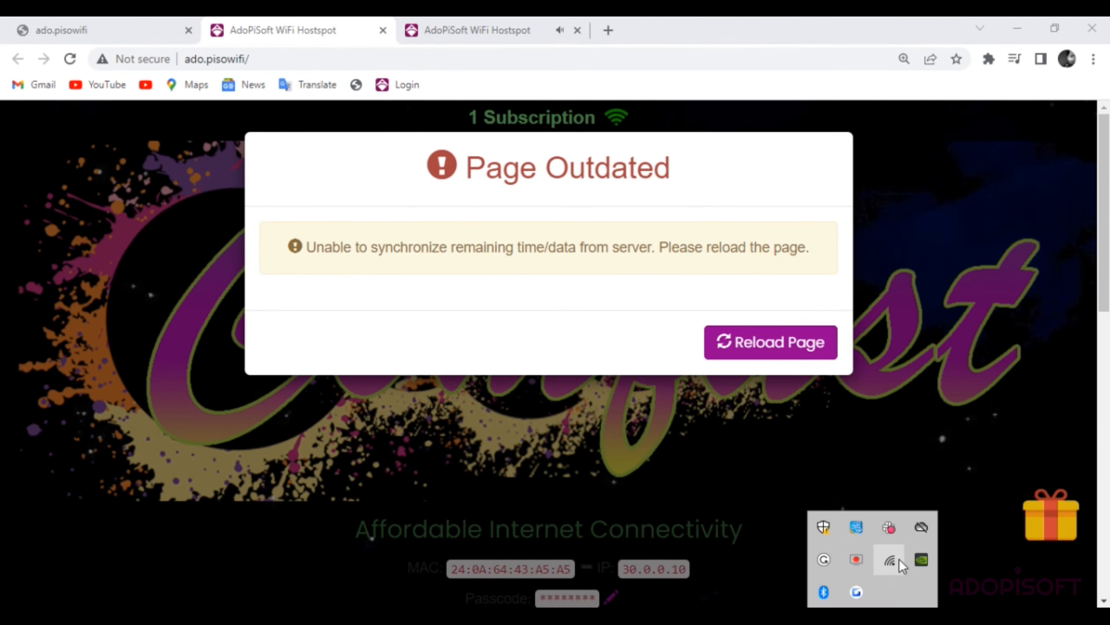
{"action": "left_click", "coordinate": [897, 561]}
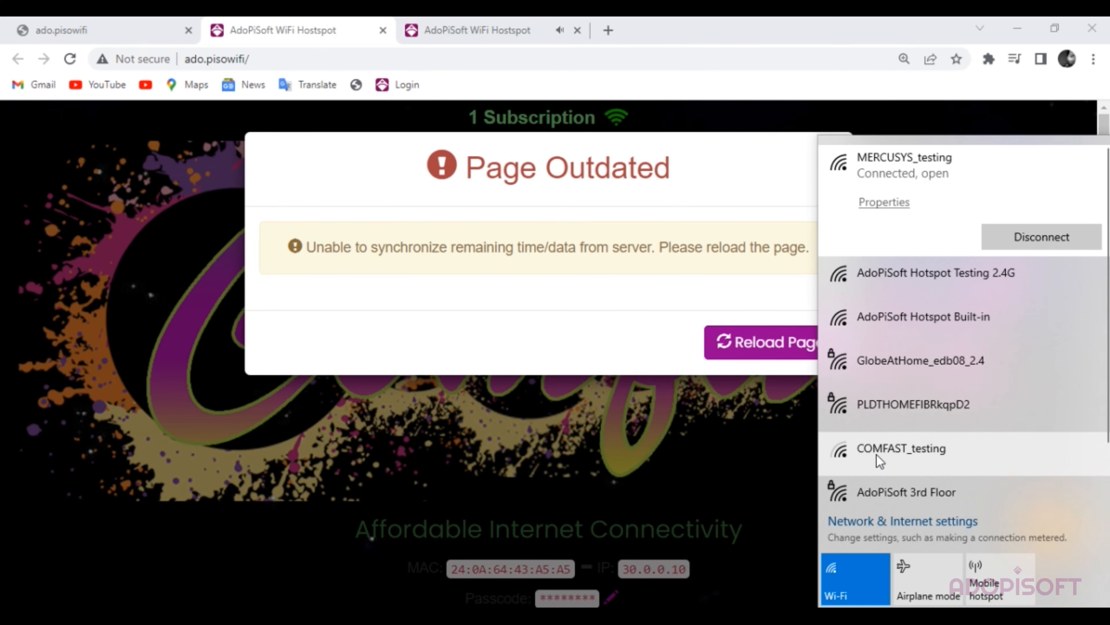
- Connect to COMFAST_testing, close the extra portal tab and view the Comfast portal at 30.0.0.1
{"action": "left_click", "coordinate": [872, 463]}
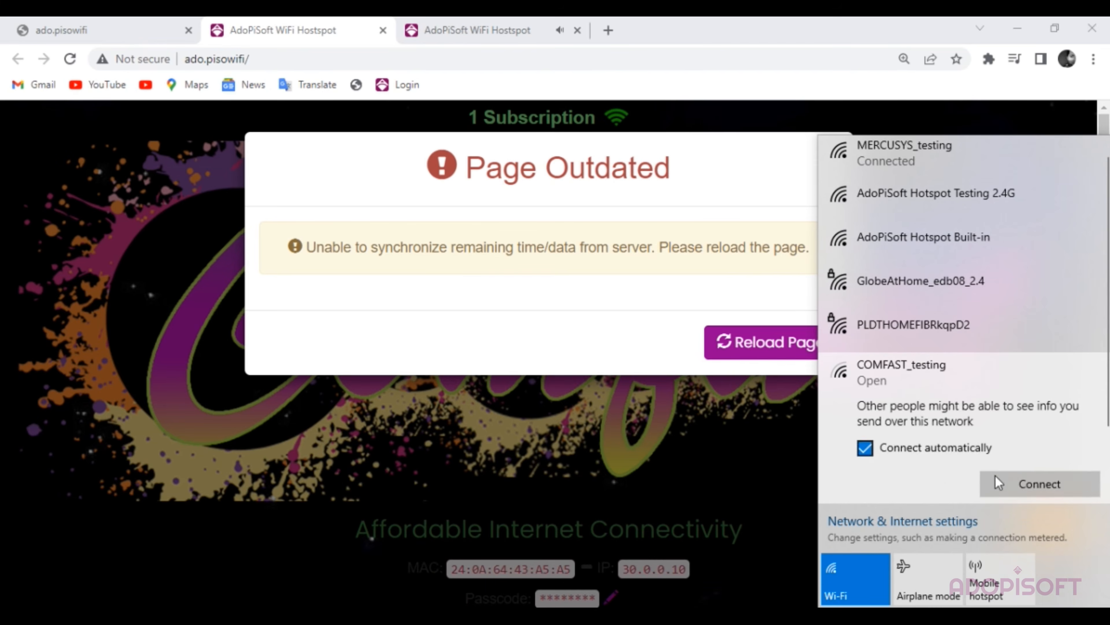
{"action": "key", "text": "Return"}
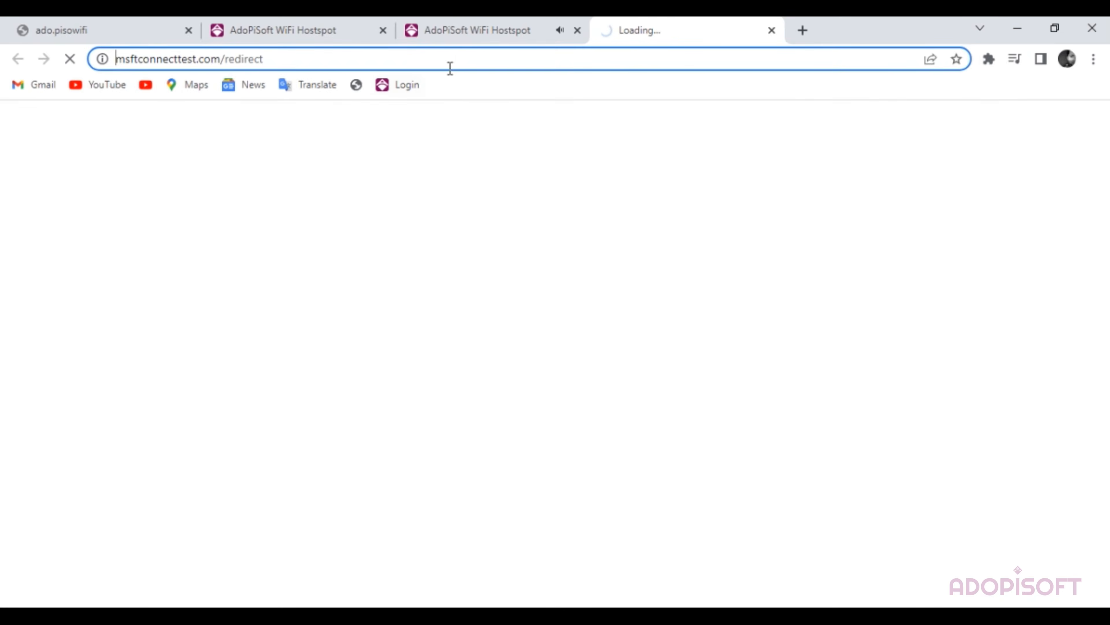
{"action": "left_click", "coordinate": [312, 35]}
{"action": "left_click", "coordinate": [383, 30]}
{"action": "left_click", "coordinate": [455, 33]}
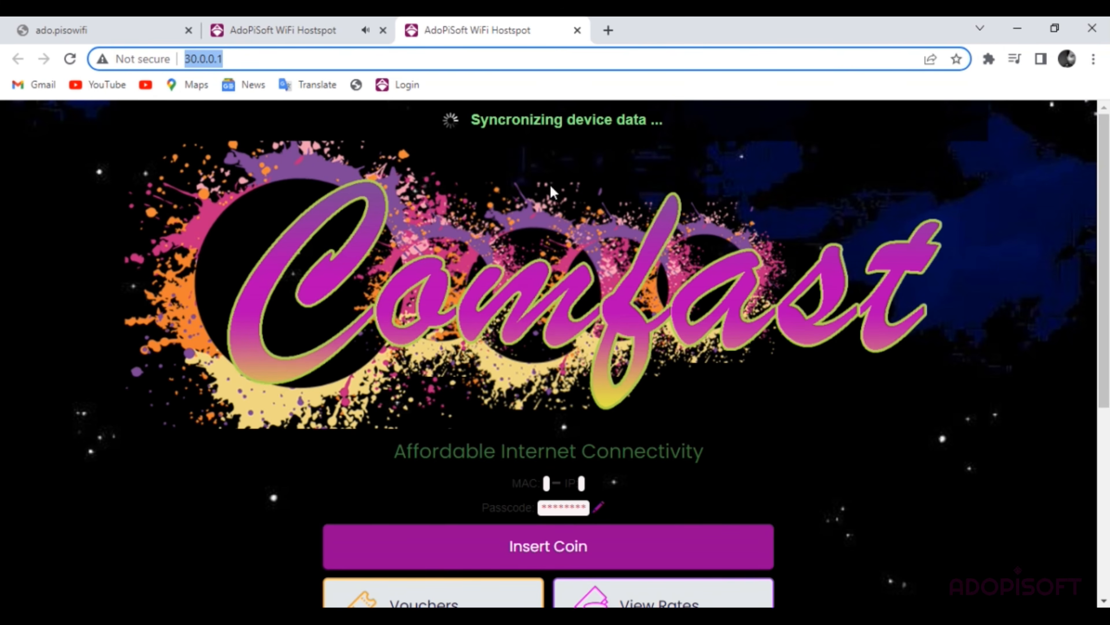
{"action": "scroll", "coordinate": [719, 298], "scroll_direction": "down", "scroll_amount": 6}
{"action": "left_click", "coordinate": [238, 58]}
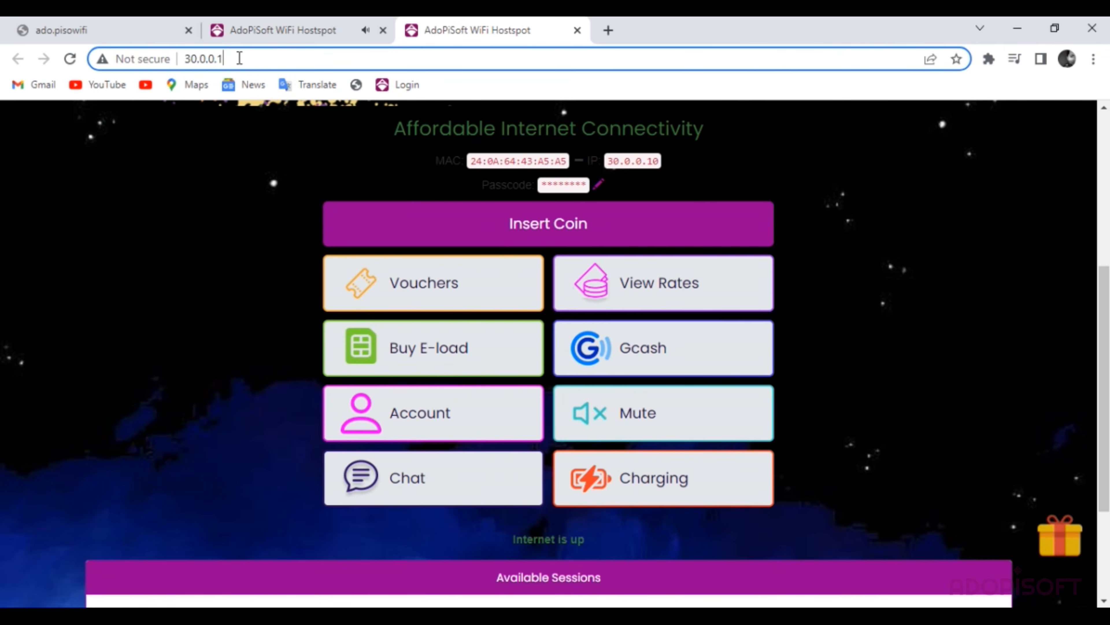
{"action": "scroll", "coordinate": [354, 112], "scroll_direction": "up", "scroll_amount": 6}
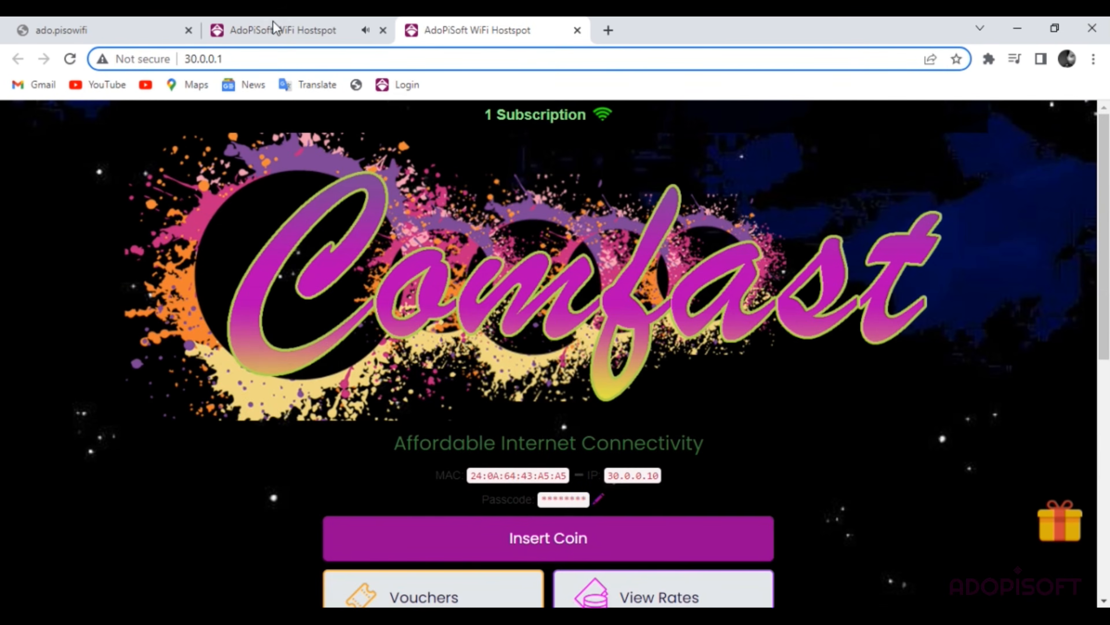
- Compare the Mercusys and Comfast portals, then select the admin tab's address
{"action": "left_click", "coordinate": [310, 29]}
{"action": "left_click", "coordinate": [512, 29]}
{"action": "left_click", "coordinate": [283, 32]}
{"action": "left_click", "coordinate": [271, 57]}
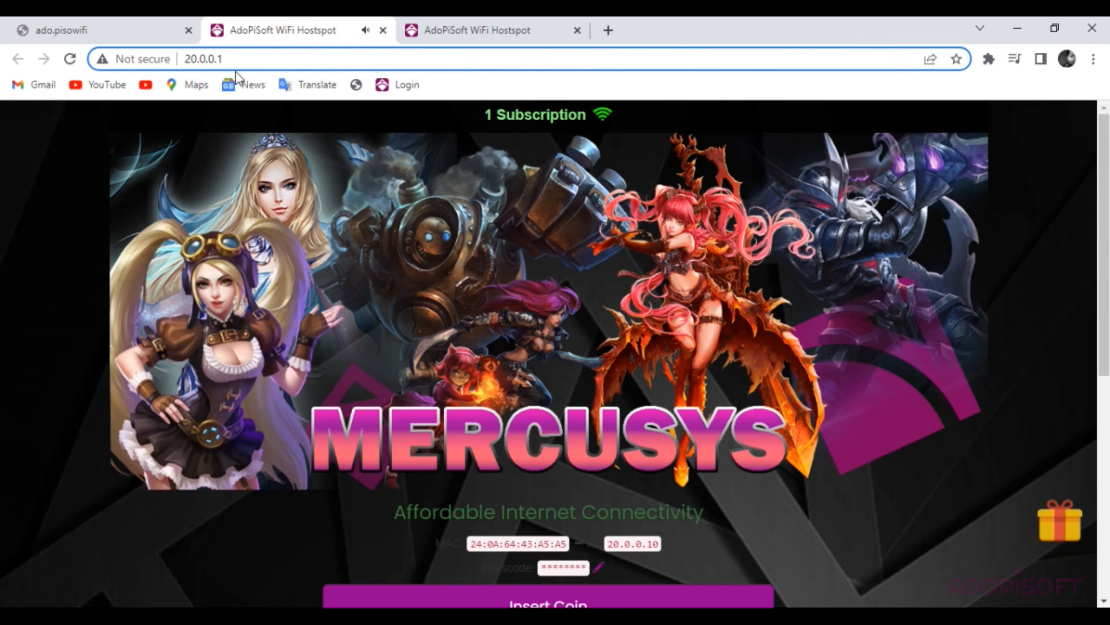
{"action": "left_click", "coordinate": [150, 32]}
{"action": "left_click", "coordinate": [268, 58]}
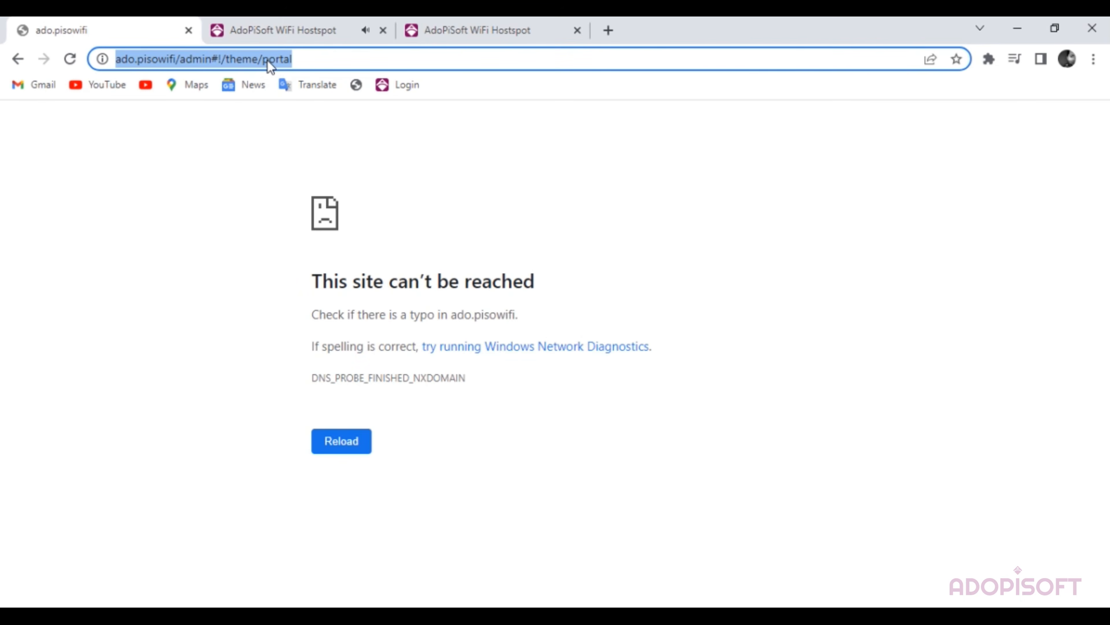
- Load the admin at 10.0.0.1, review Network > Interfaces, then check the Mercusys and Comfast portals
{"action": "type", "text": "10.0.0.1/admin"}
{"action": "key", "text": "Return"}
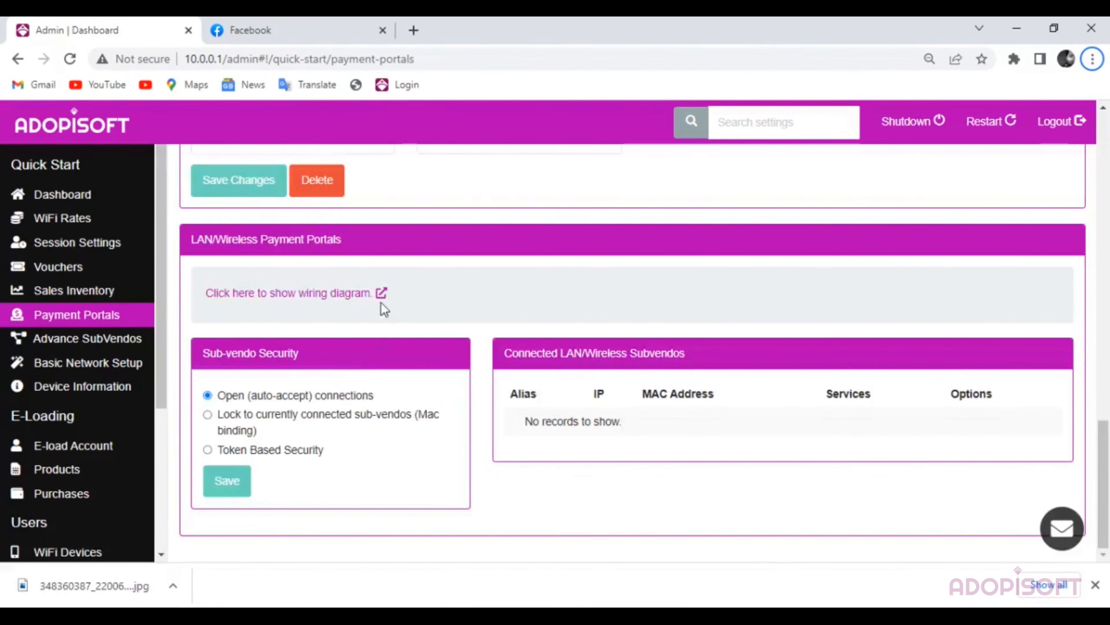
{"action": "scroll", "coordinate": [377, 317], "scroll_direction": "up", "scroll_amount": 5}
{"action": "scroll", "coordinate": [363, 344], "scroll_direction": "down", "scroll_amount": 5}
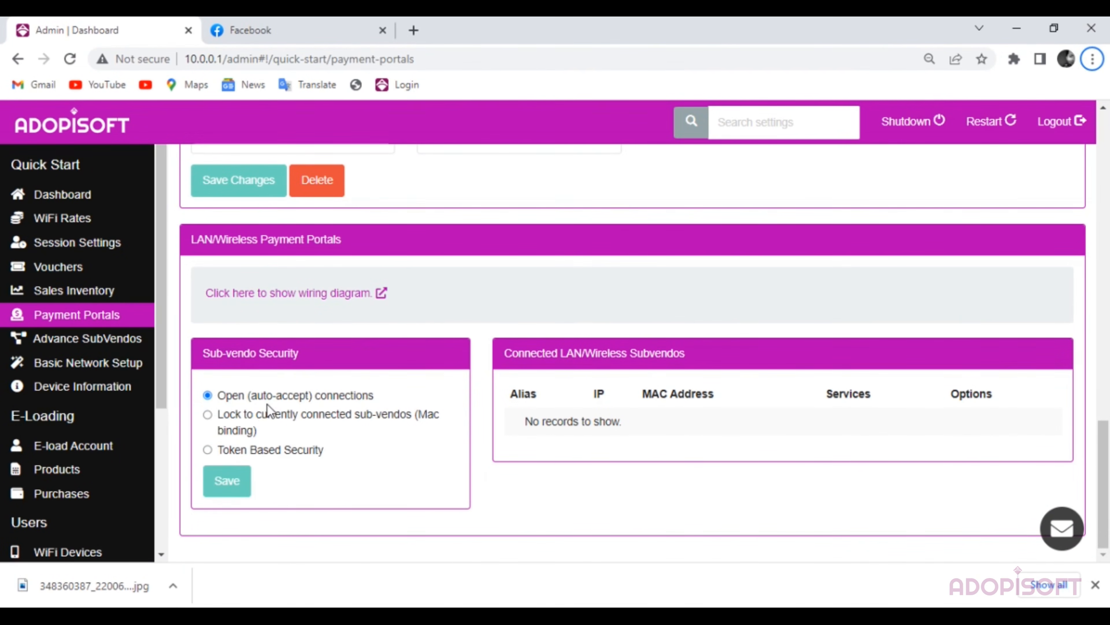
{"action": "left_click", "coordinate": [267, 418]}
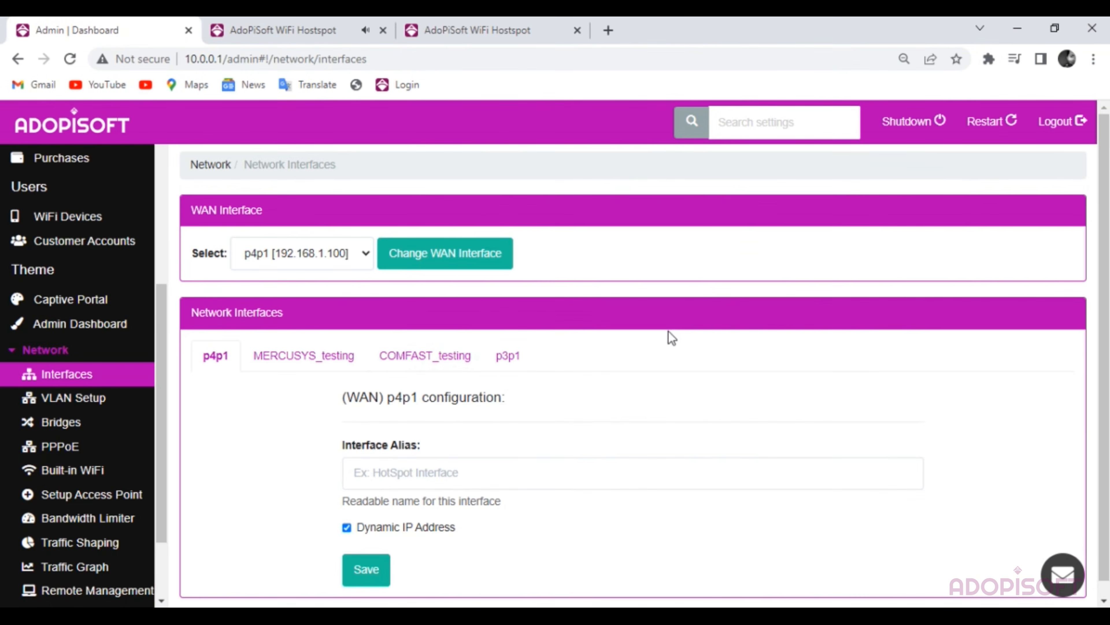
{"action": "scroll", "coordinate": [645, 290], "scroll_direction": "down", "scroll_amount": 1}
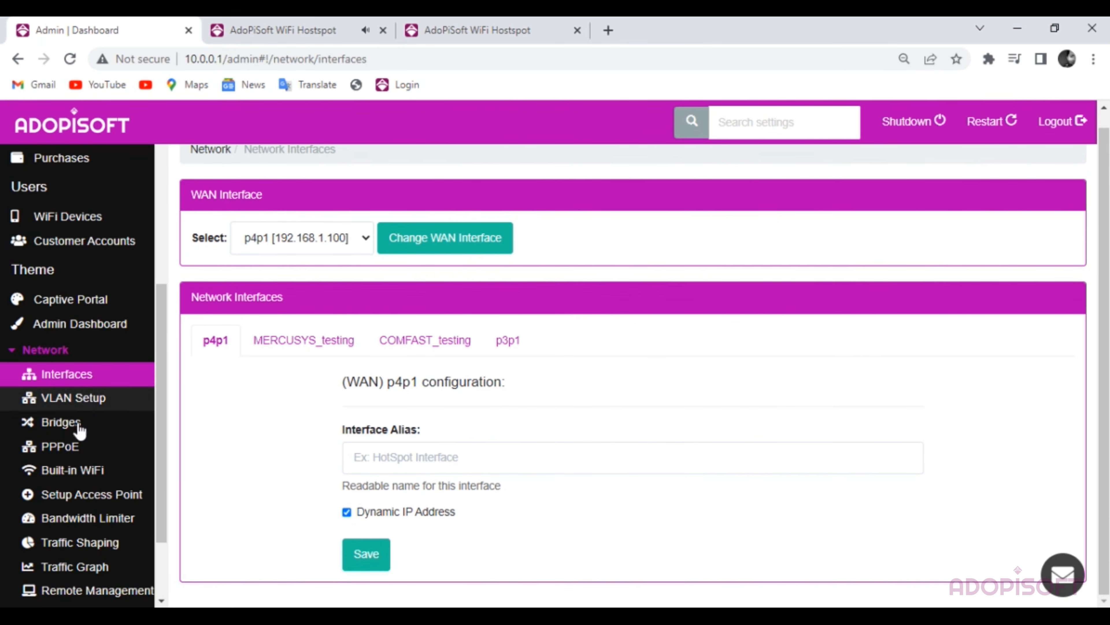
{"action": "scroll", "coordinate": [525, 259], "scroll_direction": "up", "scroll_amount": 1}
{"action": "left_click", "coordinate": [302, 35]}
{"action": "left_click", "coordinate": [508, 29]}
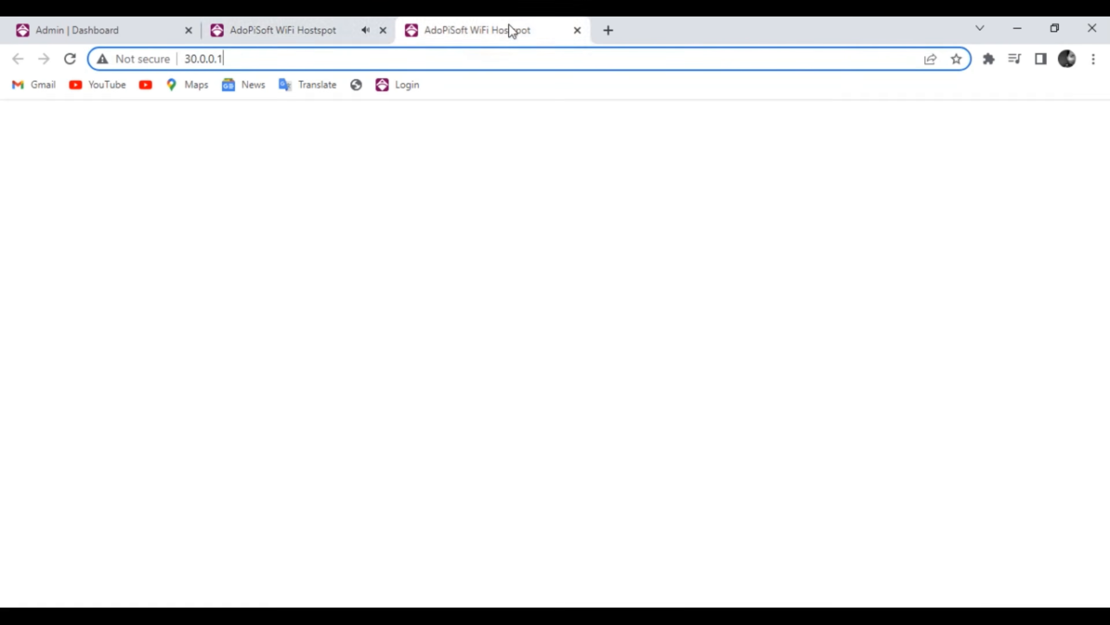